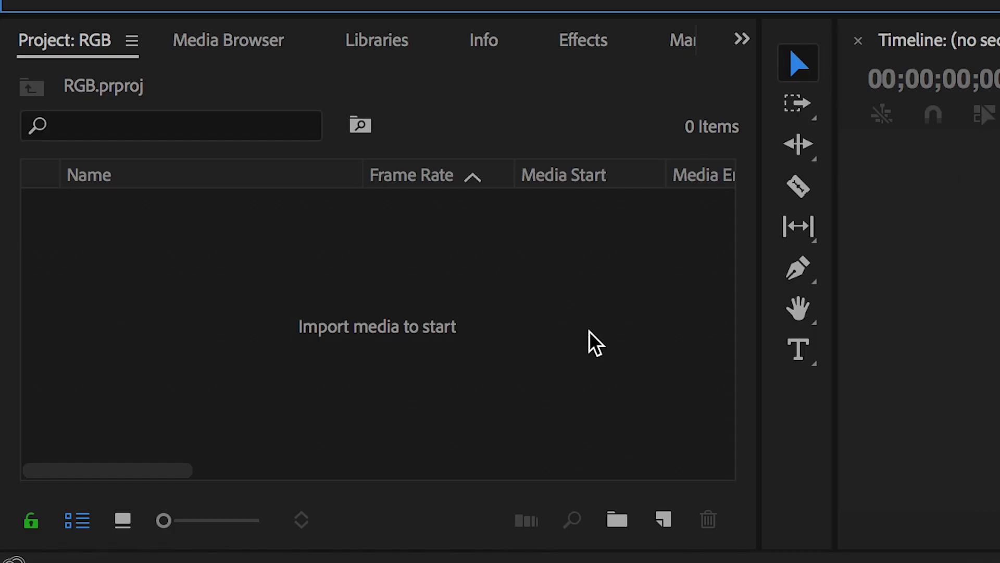
# Create a new bin named Footage in the RGB project
pyautogui.click(616, 520)
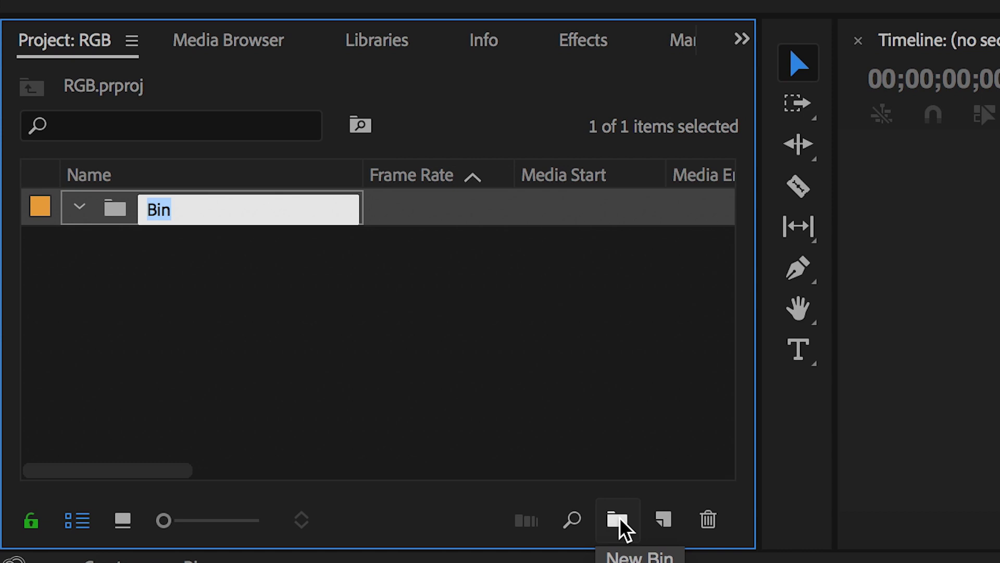
pyautogui.write('Foota')
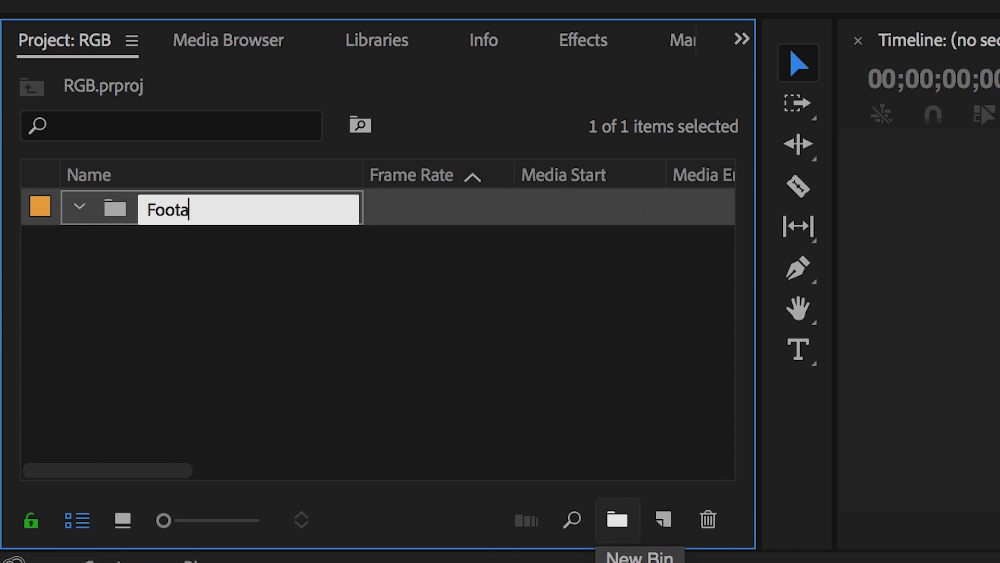
pyautogui.write('ge')
pyautogui.click(412, 321)
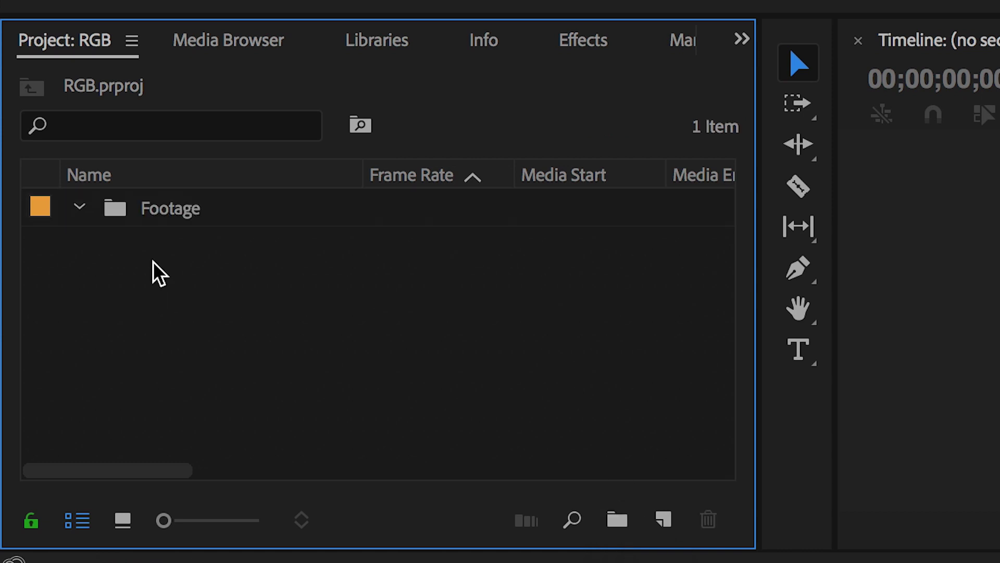
# Open the Footage bin and import the clip 125_9641.MXF into it
pyautogui.doubleClick(114, 215)
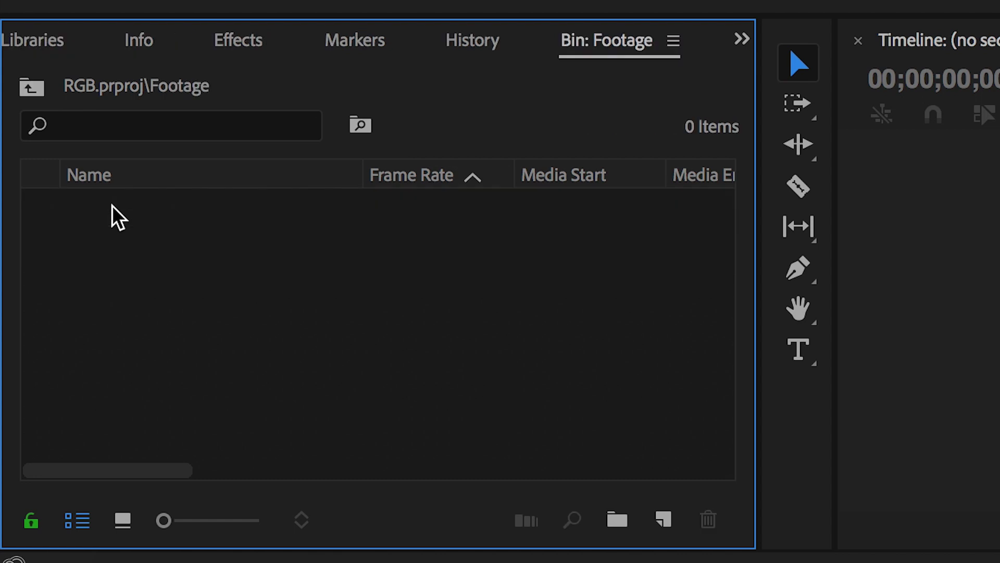
pyautogui.rightClick(294, 276)
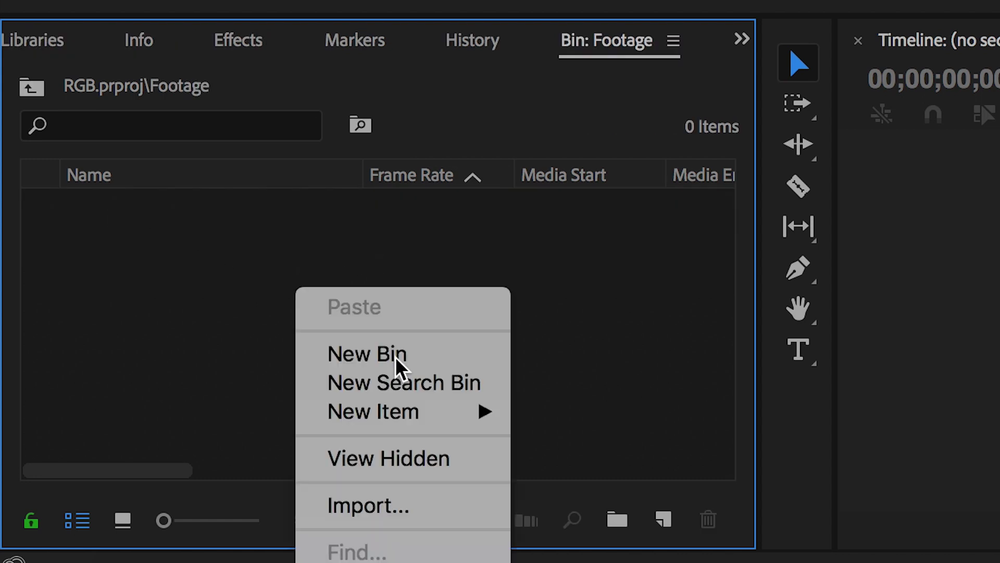
pyautogui.click(399, 505)
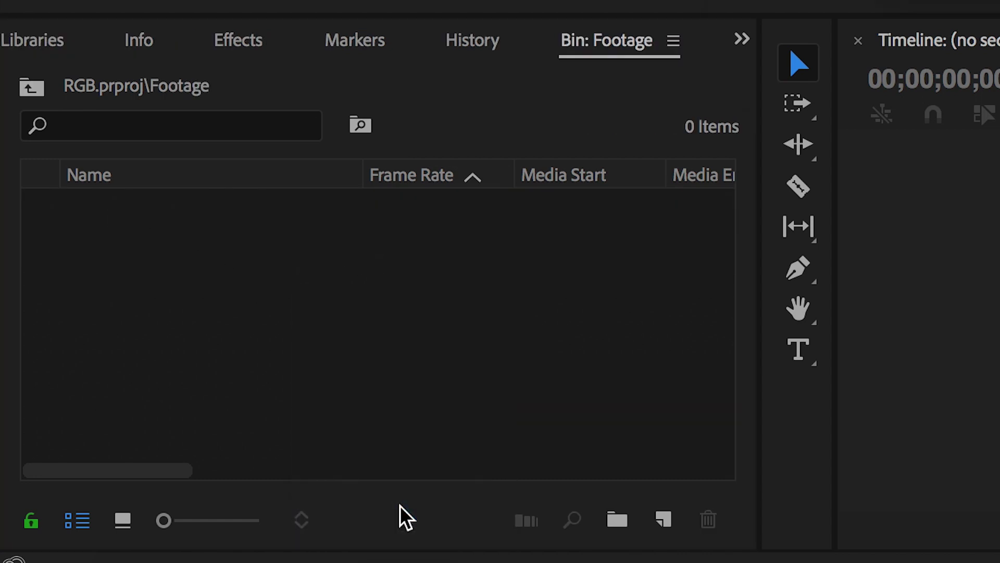
pyautogui.write('9641')
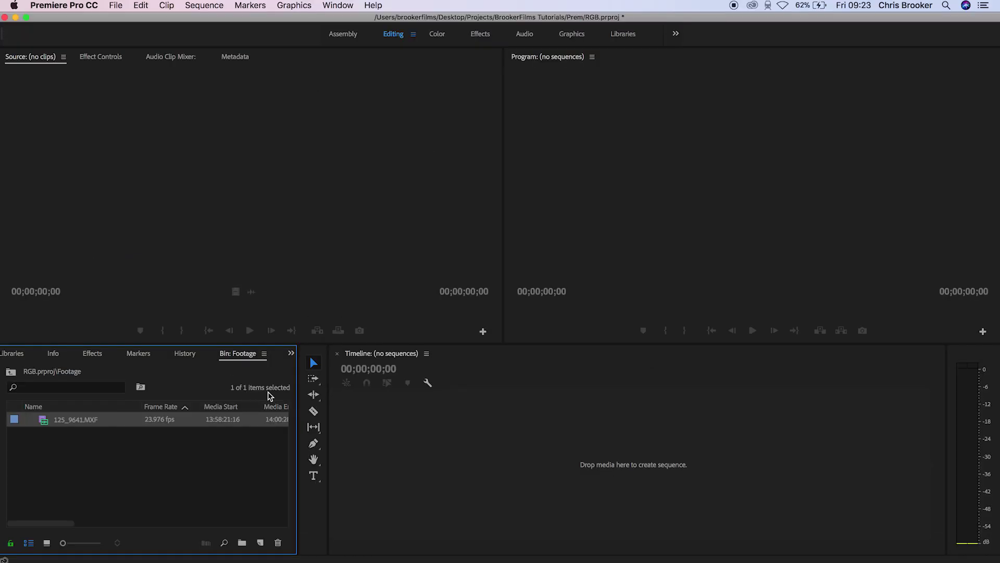
# Create a new sequence from the 125_9641.MXF clip and scrub through its footage
pyautogui.click(107, 460)
pyautogui.click(92, 426)
pyautogui.rightClick(92, 426)
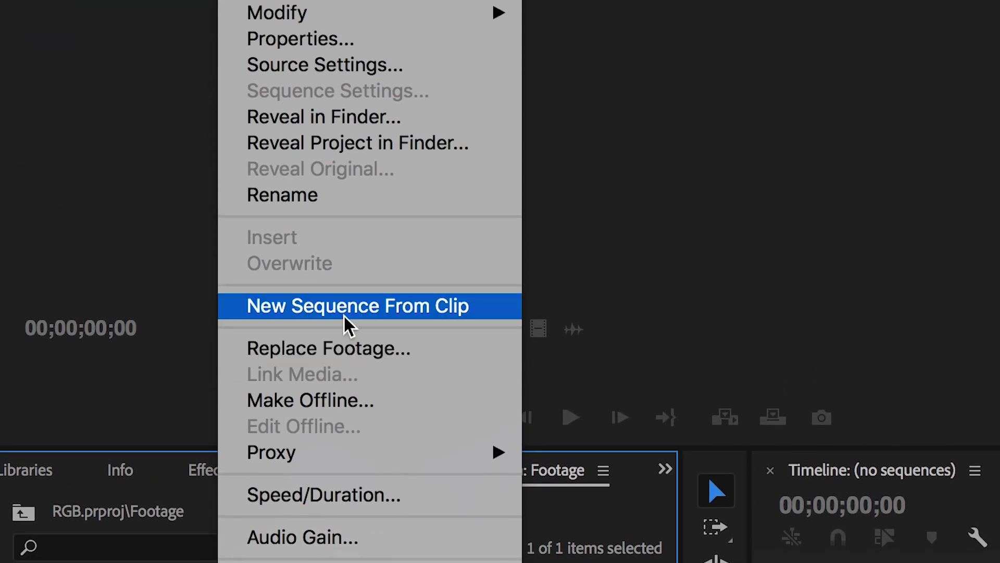
pyautogui.click(344, 312)
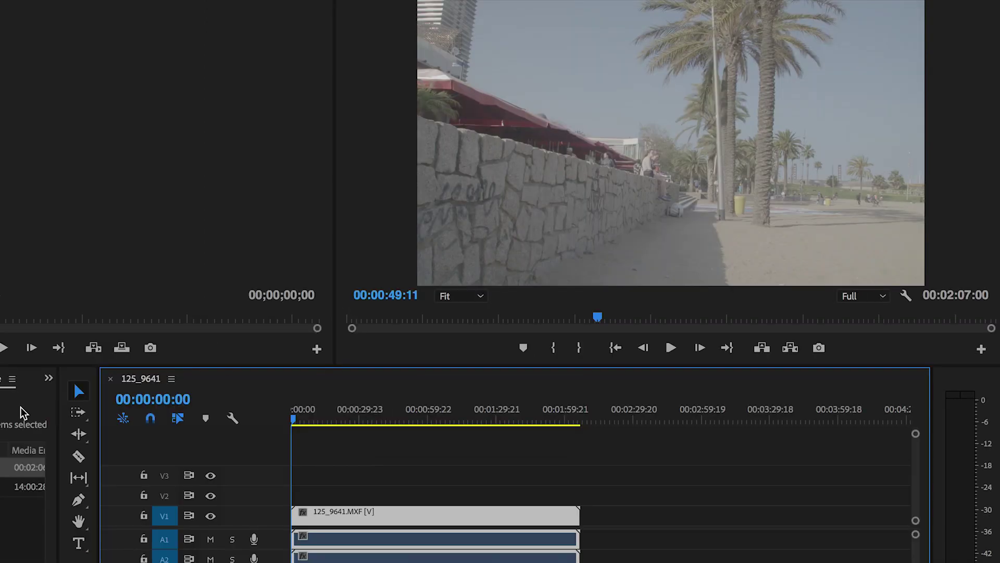
pyautogui.moveTo(368, 414); pyautogui.dragTo(505, 401)
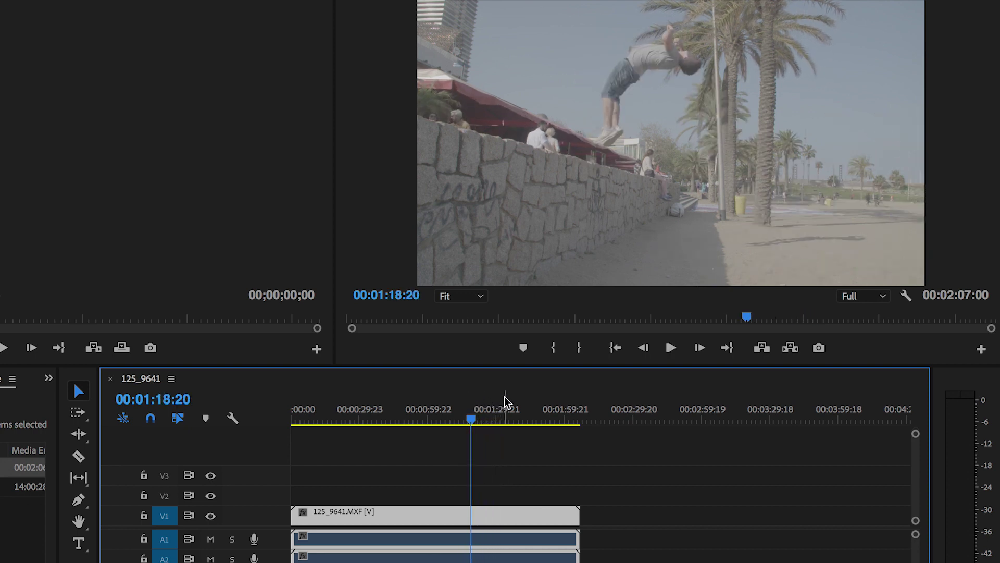
# Unlink the sequence clip's video from its audio and delete all its audio tracks' clips
pyautogui.rightClick(391, 521)
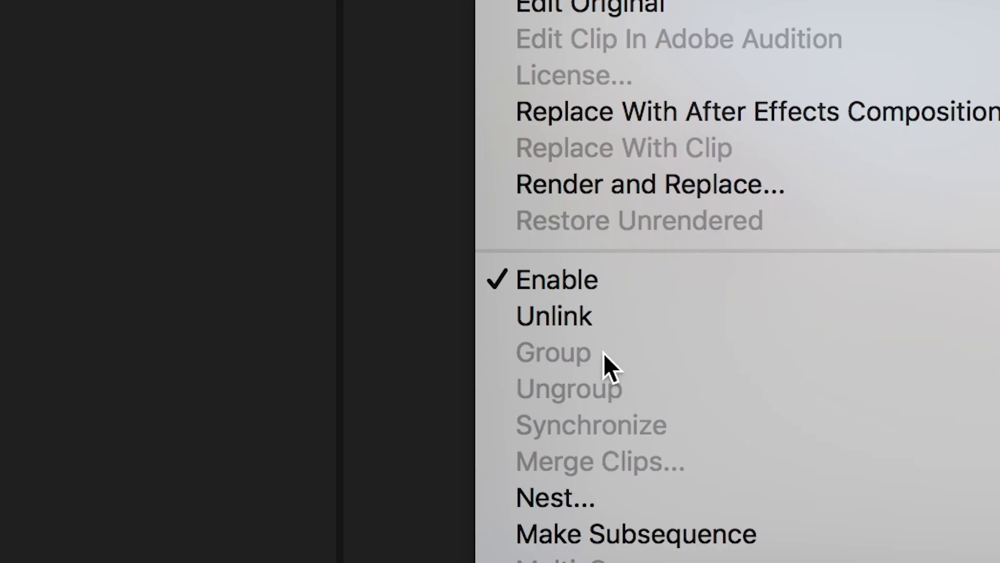
pyautogui.click(593, 315)
pyautogui.moveTo(947, 316); pyautogui.dragTo(229, 559)
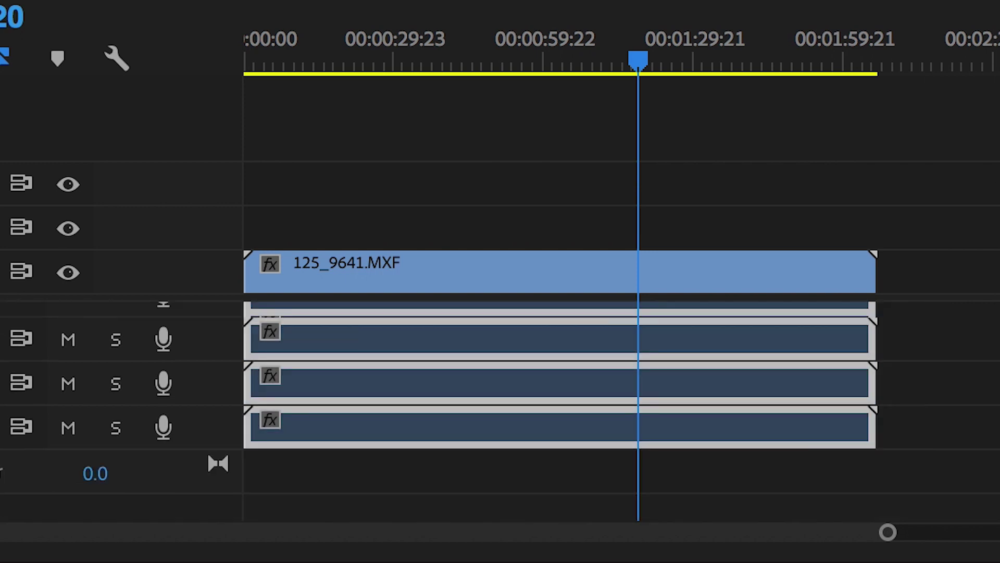
pyautogui.press('Delete')
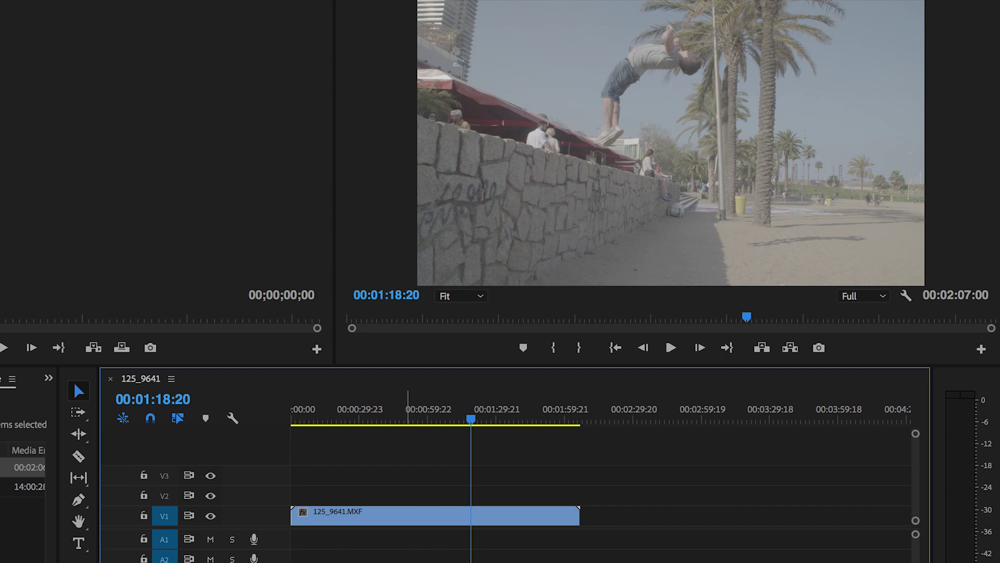
# Copy the V1 clip, lock V1, and paste the duplicate onto V2 at the start of the sequence
pyautogui.moveTo(442, 423); pyautogui.dragTo(284, 521)
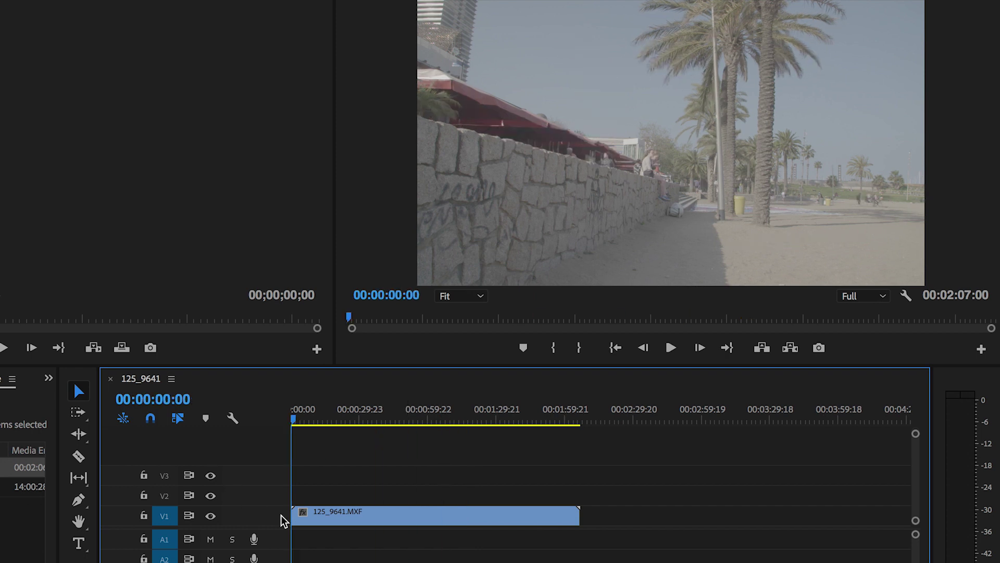
pyautogui.click(333, 516)
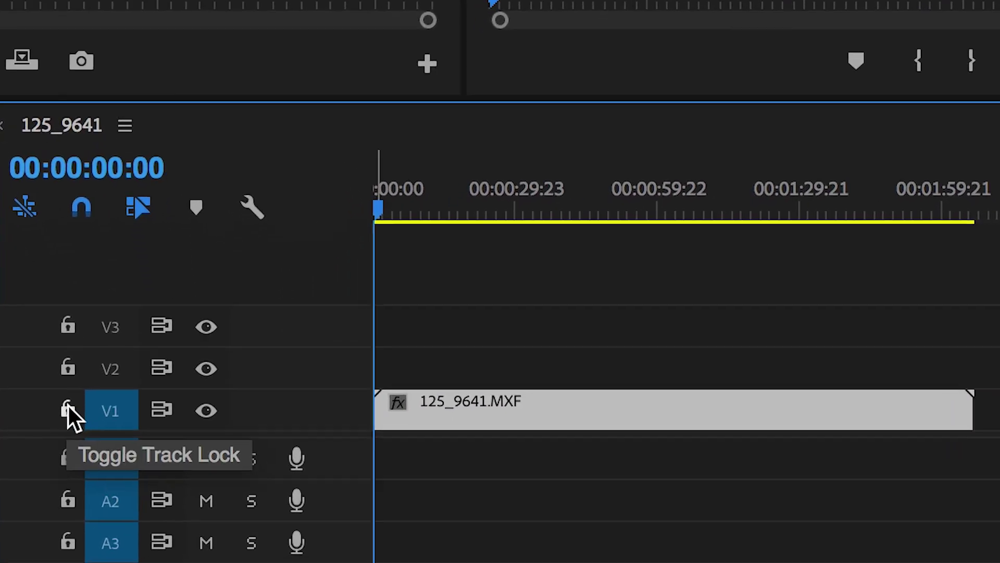
pyautogui.click(68, 408)
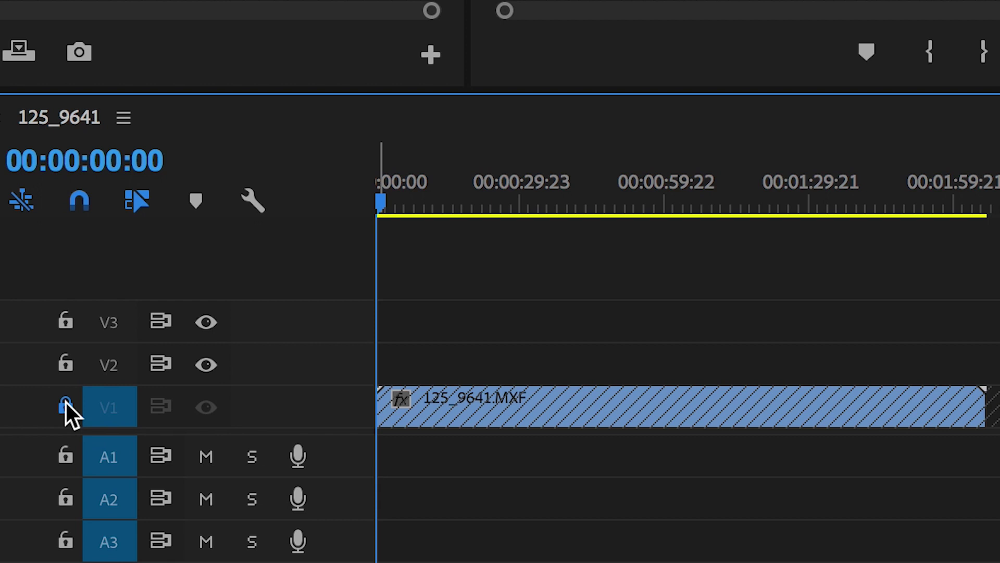
pyautogui.hotkey('ctrl', 'v')
pyautogui.moveTo(823, 194); pyautogui.dragTo(304, 201)
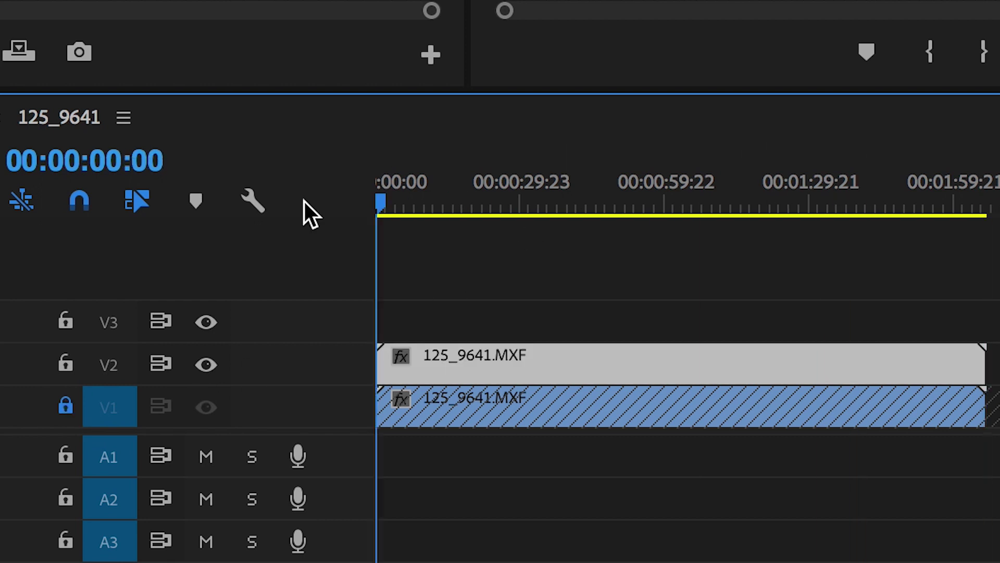
# Lock V2, paste another copy of the clip onto V3 from the sequence start, and unlock V1 and V2
pyautogui.click(59, 367)
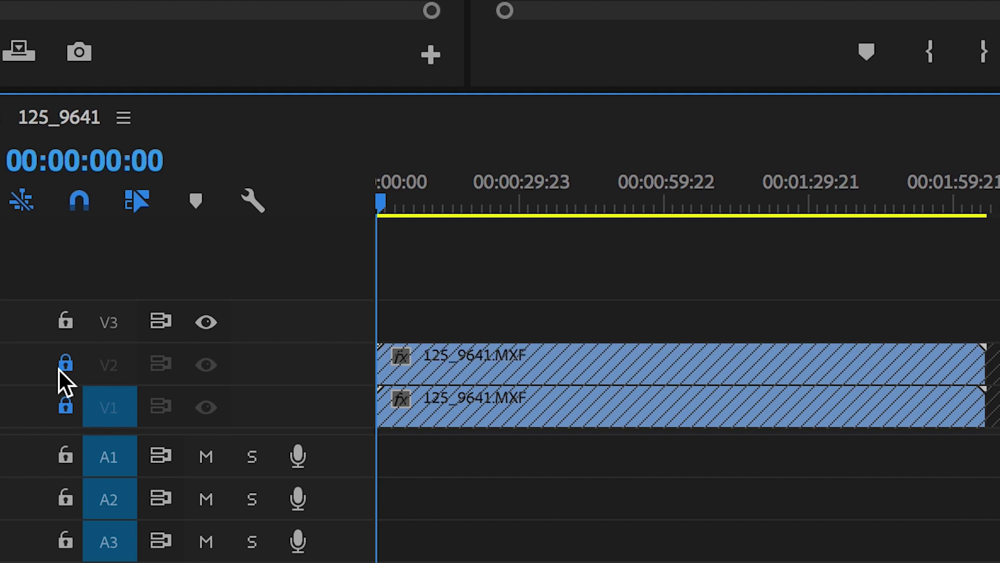
pyautogui.hotkey('ctrl', 'v')
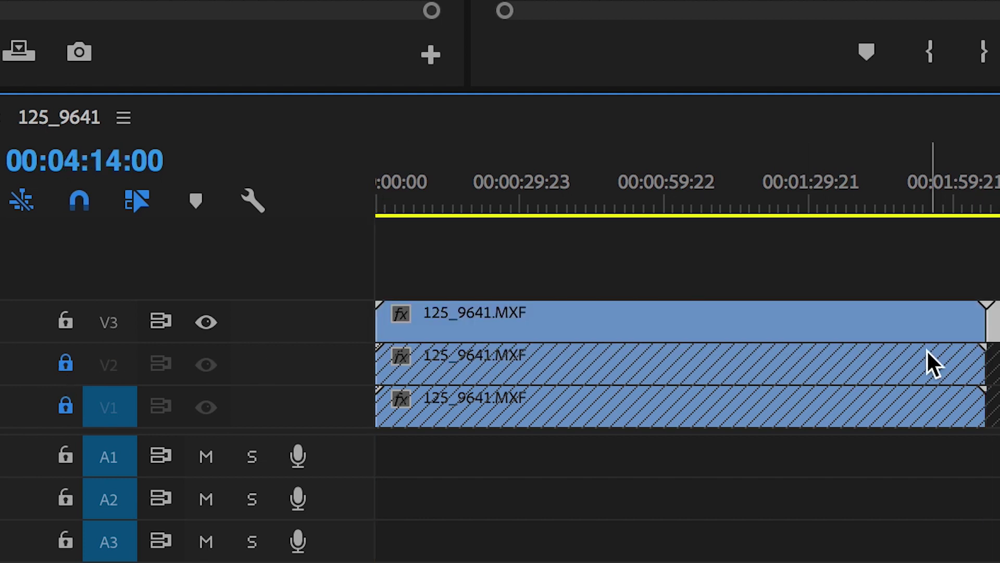
pyautogui.press('Home')
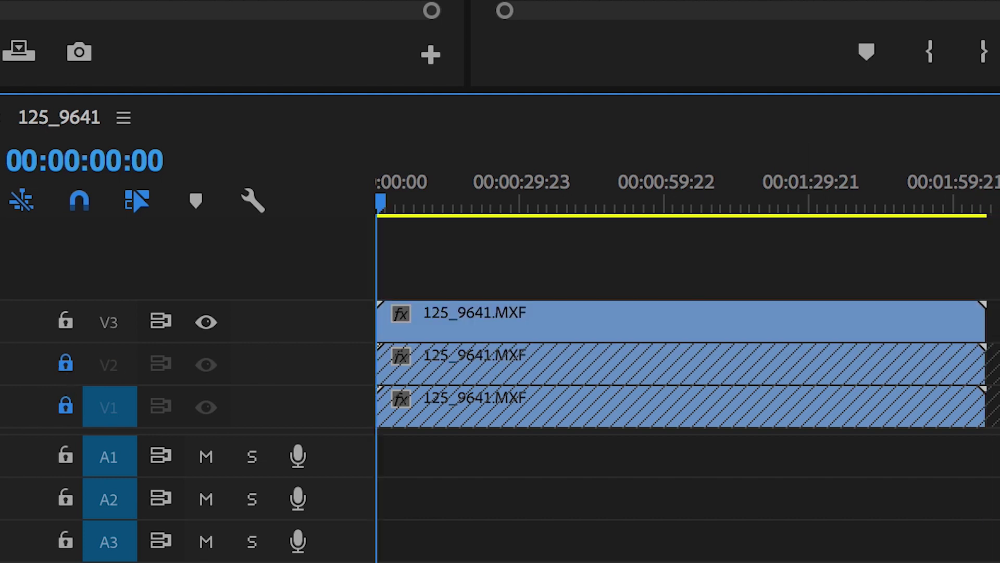
pyautogui.click(73, 365)
pyautogui.click(63, 409)
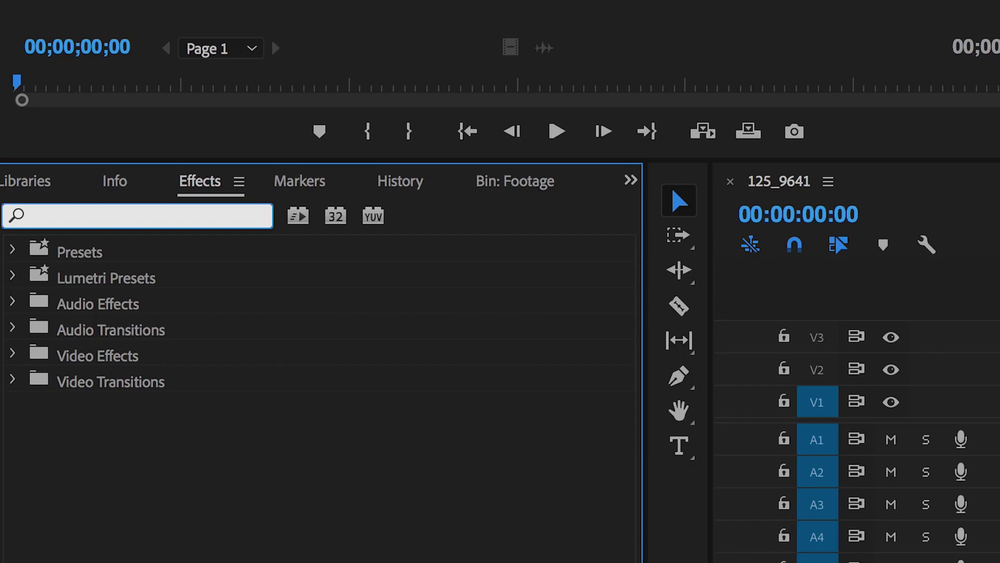
# Find the Color Balance (RGB) effect and apply it to the V3 clip with Red 100, Green 0 and Blue 0
pyautogui.write('rgb')
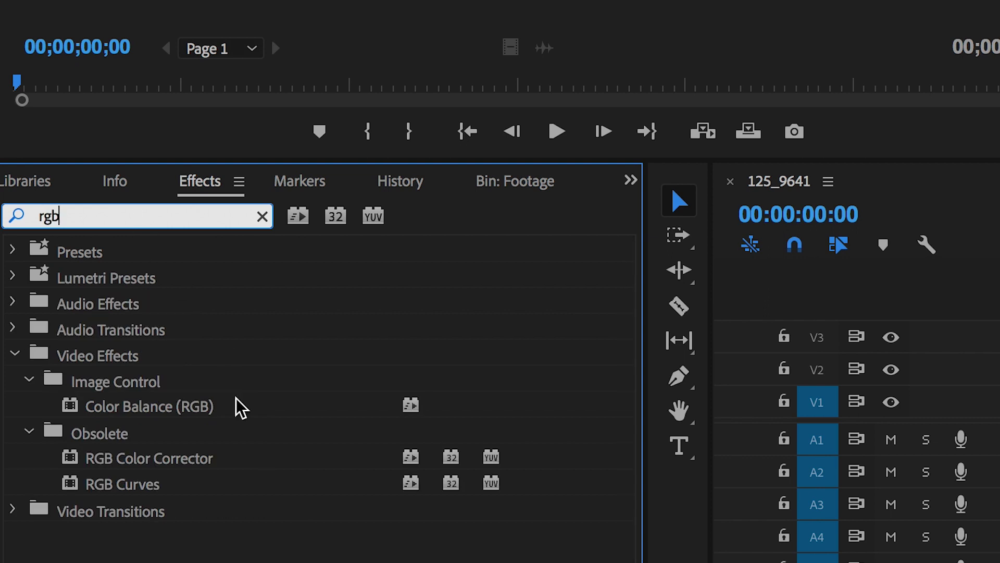
pyautogui.click(147, 412)
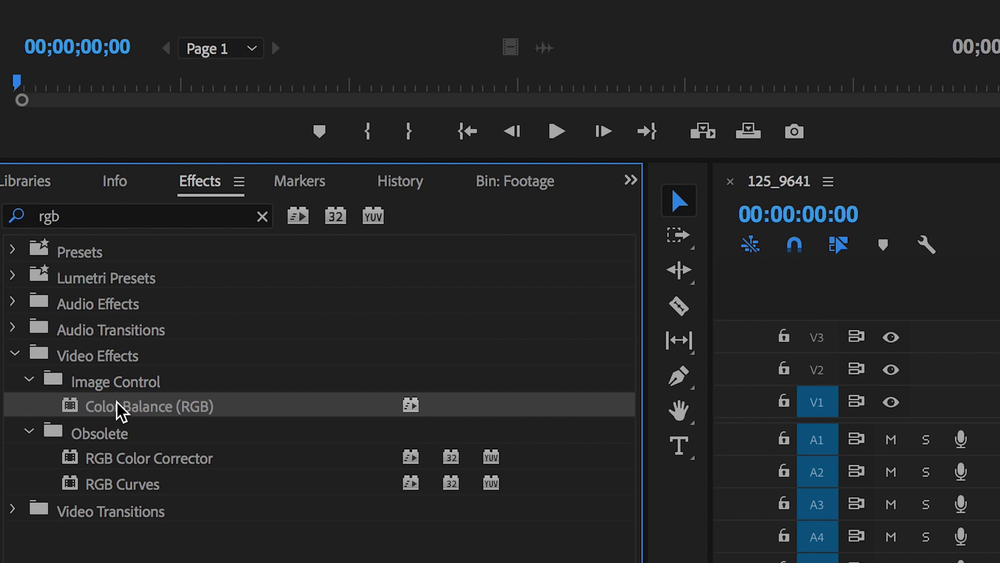
pyautogui.moveTo(117, 404); pyautogui.dragTo(540, 339)
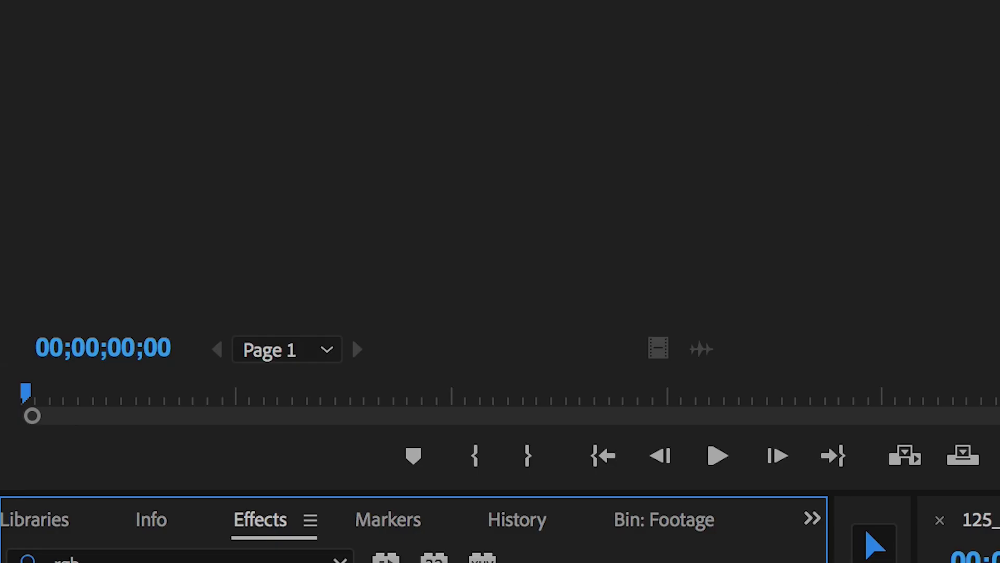
pyautogui.hotkey('shift', '5')
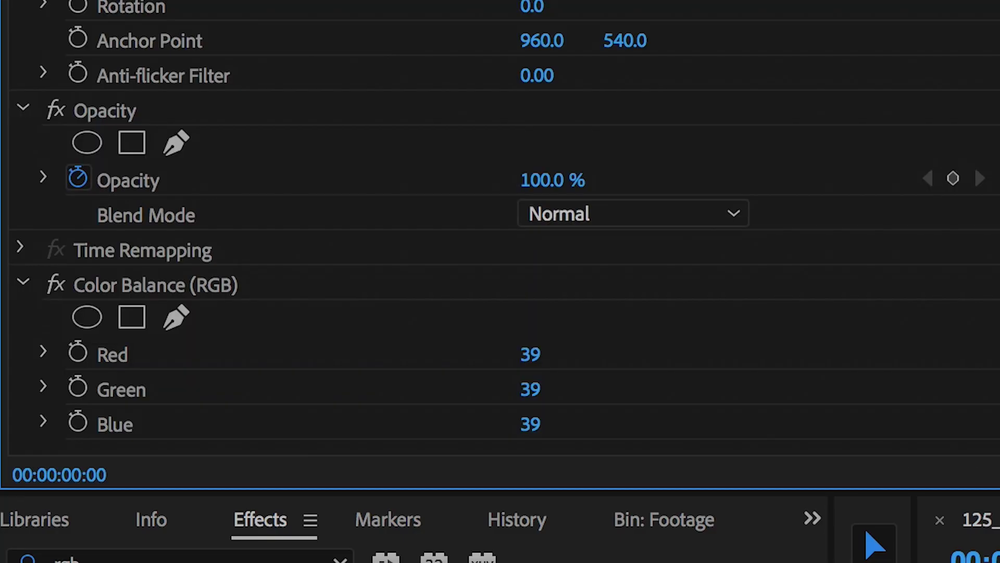
pyautogui.scroll(-1, 500, 234)
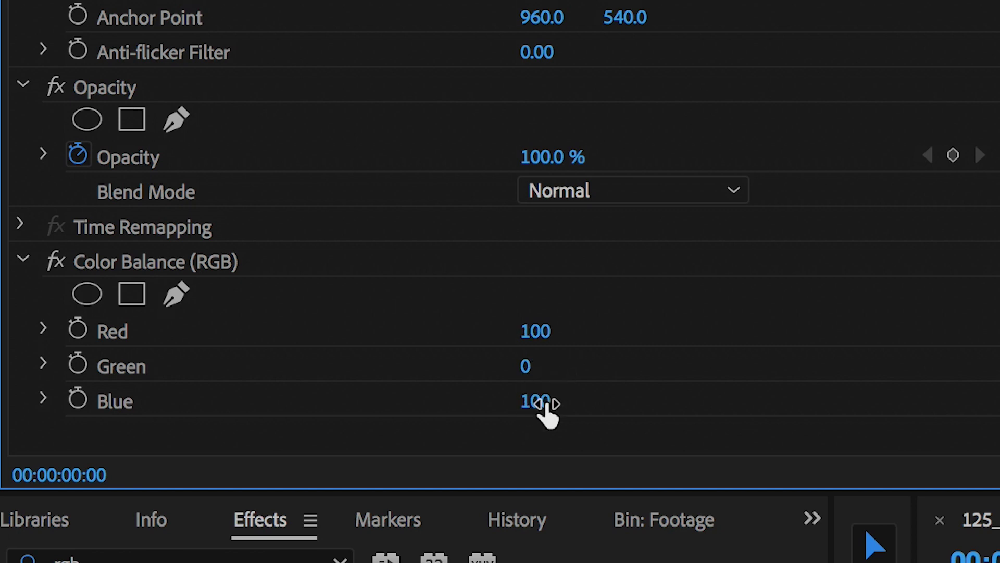
pyautogui.moveTo(542, 411); pyautogui.dragTo(496, 411)
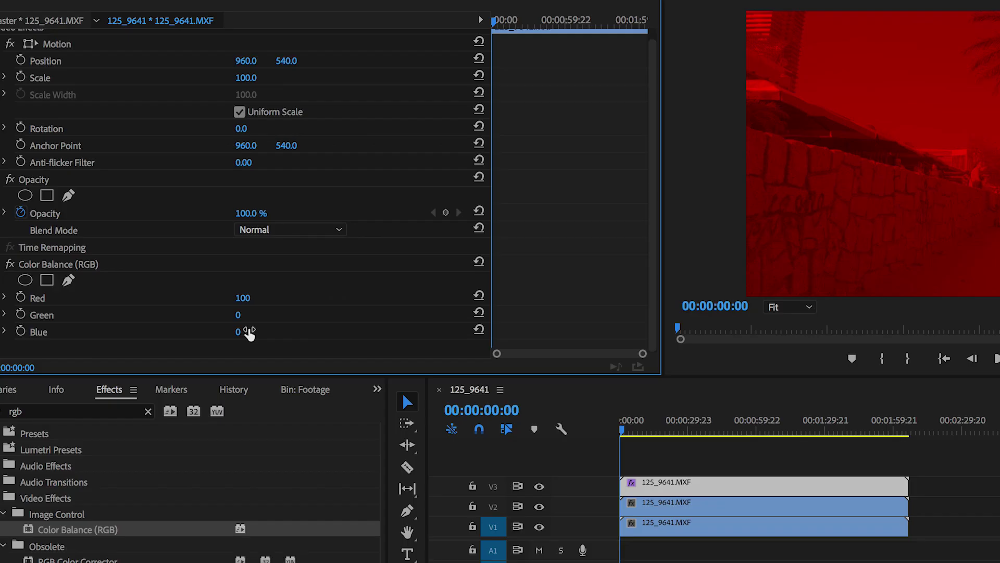
# Apply Color Balance (RGB) to the V2 clip, keeping Green at 100, setting Red to 0 and removing Blue
pyautogui.click(652, 508)
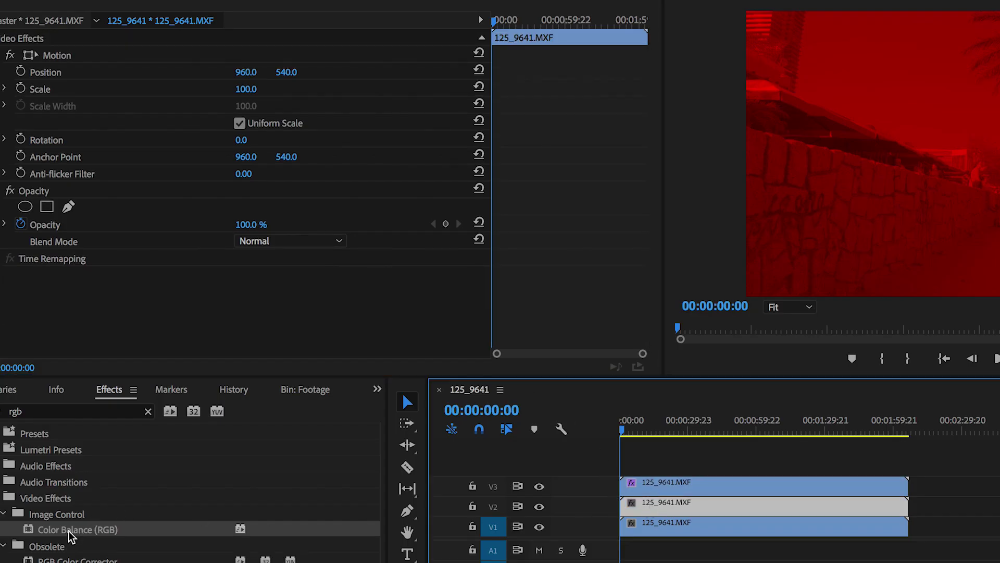
pyautogui.moveTo(73, 531); pyautogui.dragTo(645, 513)
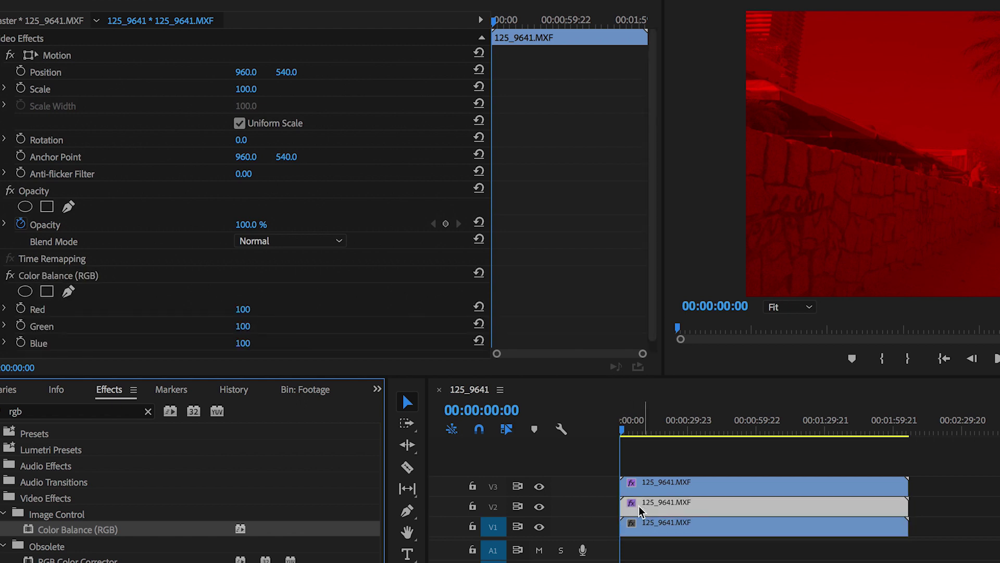
pyautogui.scroll(-1, 300, 333)
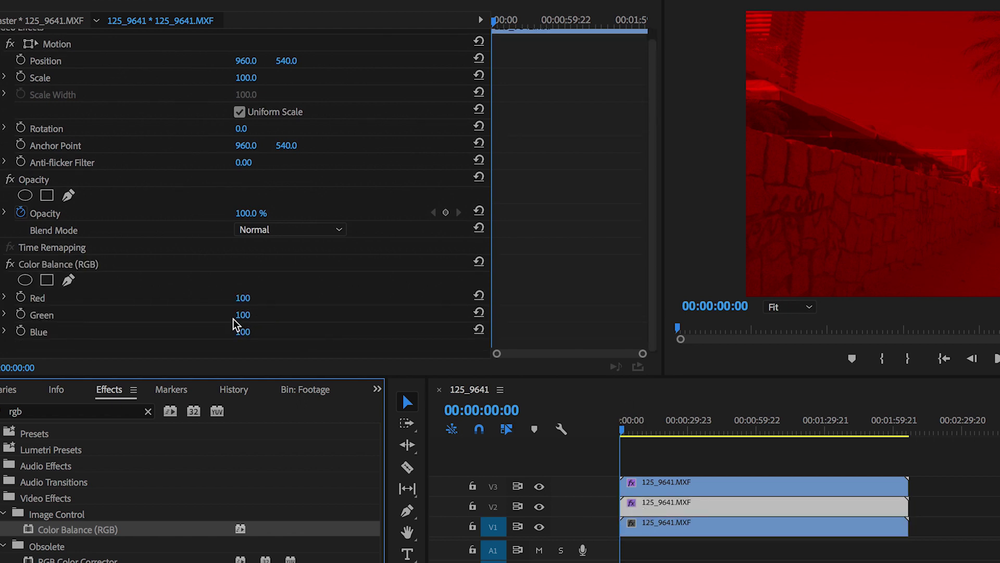
pyautogui.moveTo(252, 297); pyautogui.dragTo(209, 298)
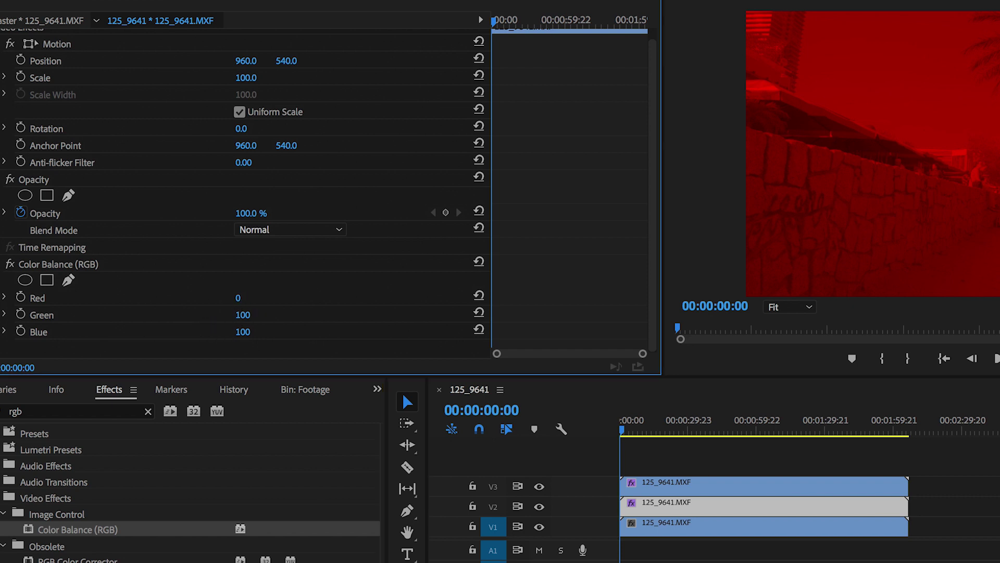
pyautogui.moveTo(243, 331); pyautogui.dragTo(208, 332)
# Apply Color Balance (RGB) to the V1 clip with Red 0, Green 0 and Blue 100
pyautogui.moveTo(68, 528); pyautogui.dragTo(636, 527)
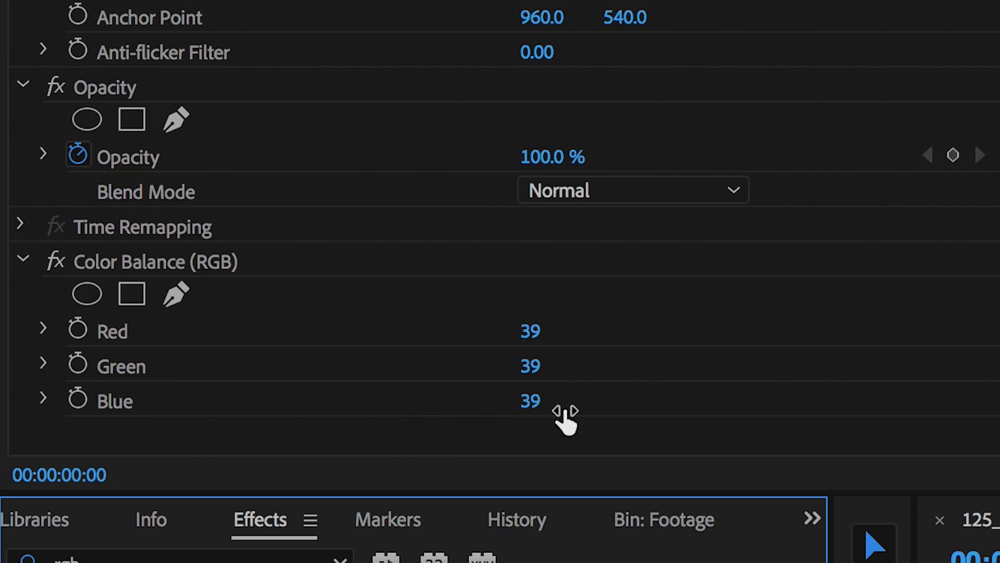
pyautogui.moveTo(532, 366); pyautogui.dragTo(520, 366)
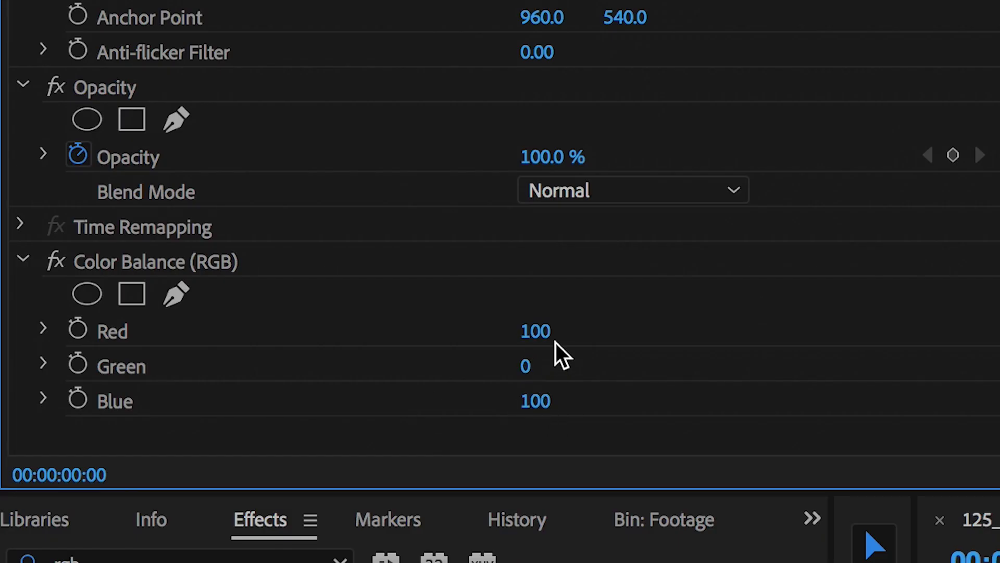
pyautogui.moveTo(547, 334); pyautogui.dragTo(494, 334)
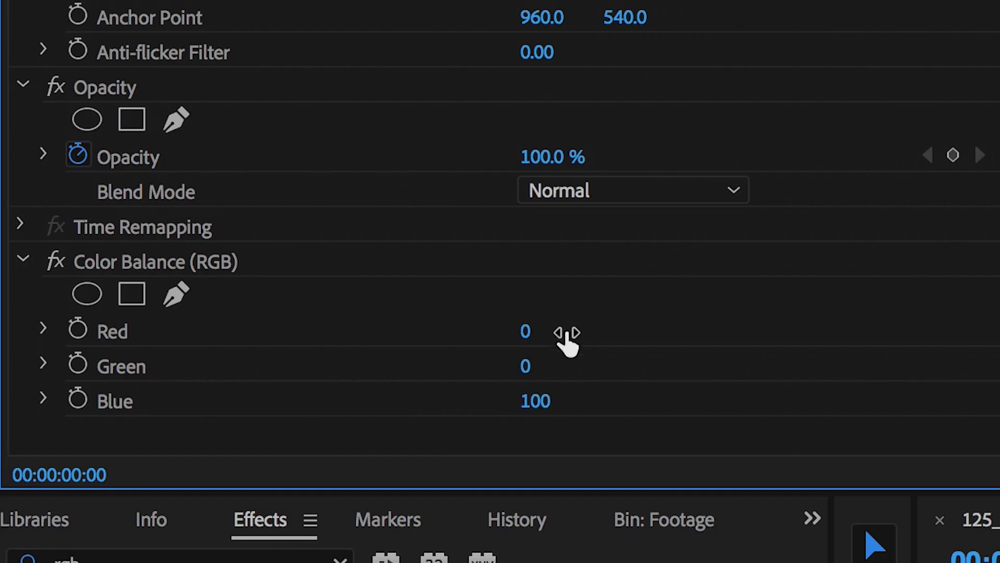
pyautogui.click(995, 555)
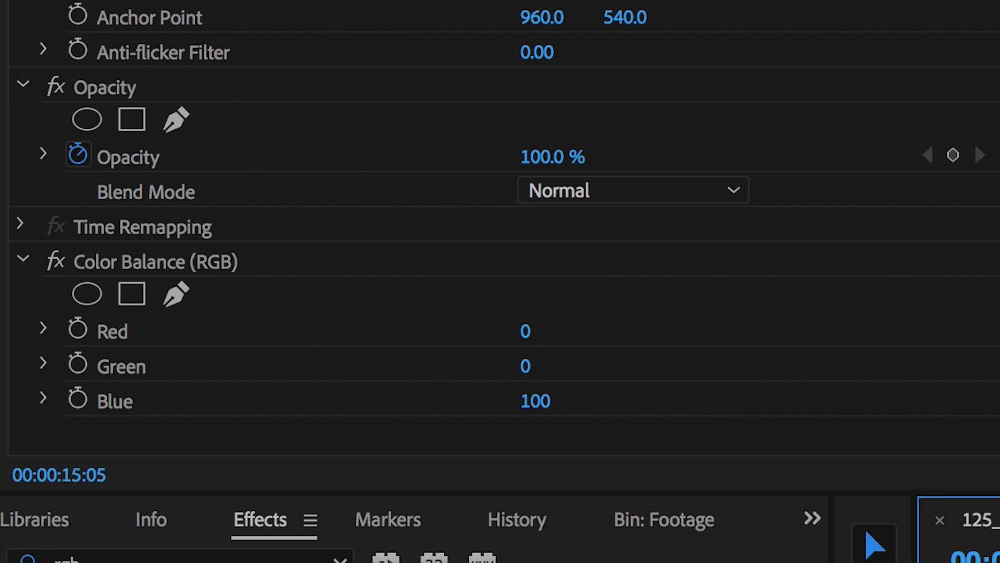
# Toggle the outputs of tracks V3 and V2 off and on to check each color channel separately
pyautogui.click(211, 475)
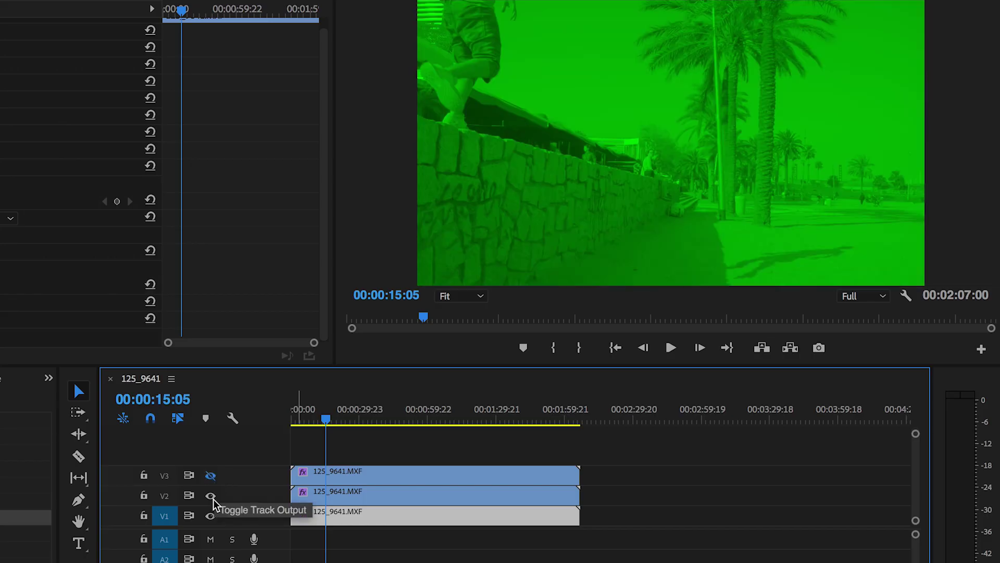
pyautogui.click(211, 496)
pyautogui.click(210, 495)
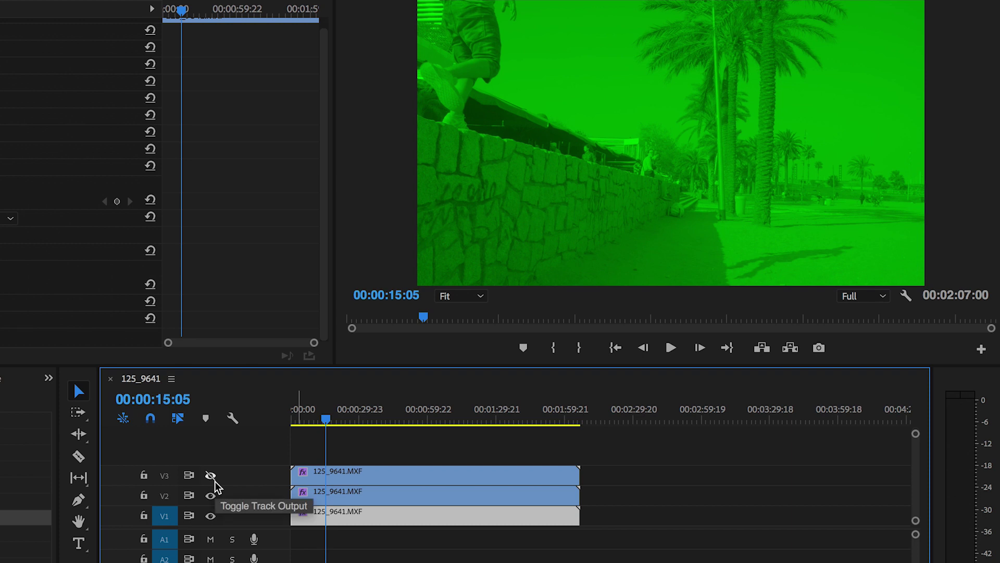
pyautogui.click(210, 475)
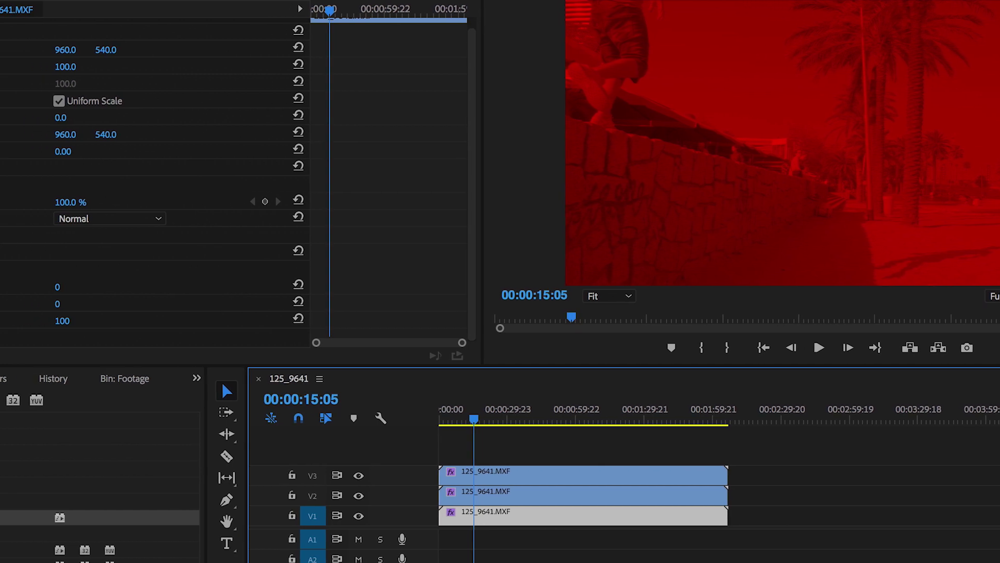
# Set the blend mode to Lighten for the clips on V1, V2 and V3
pyautogui.click(102, 219)
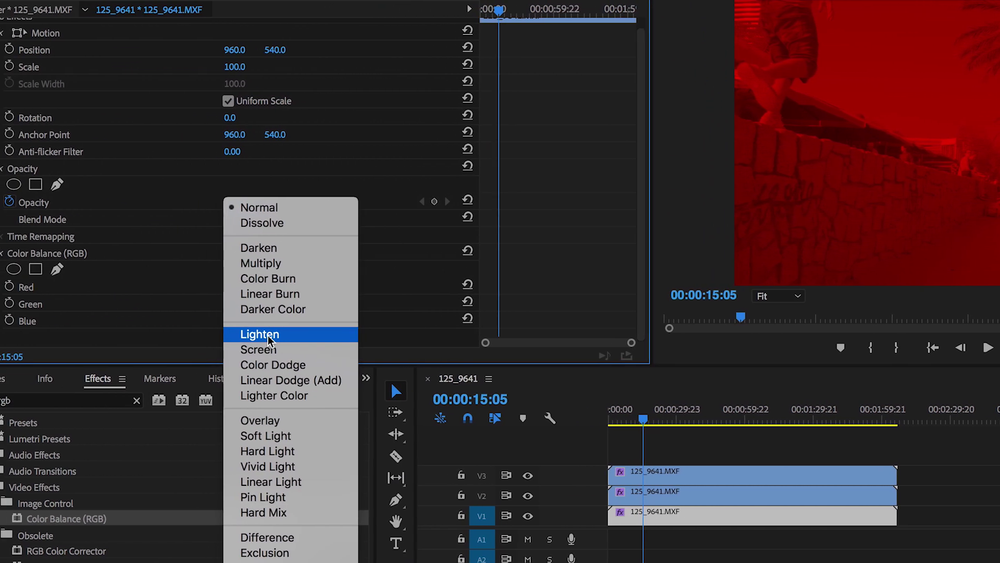
pyautogui.click(424, 235)
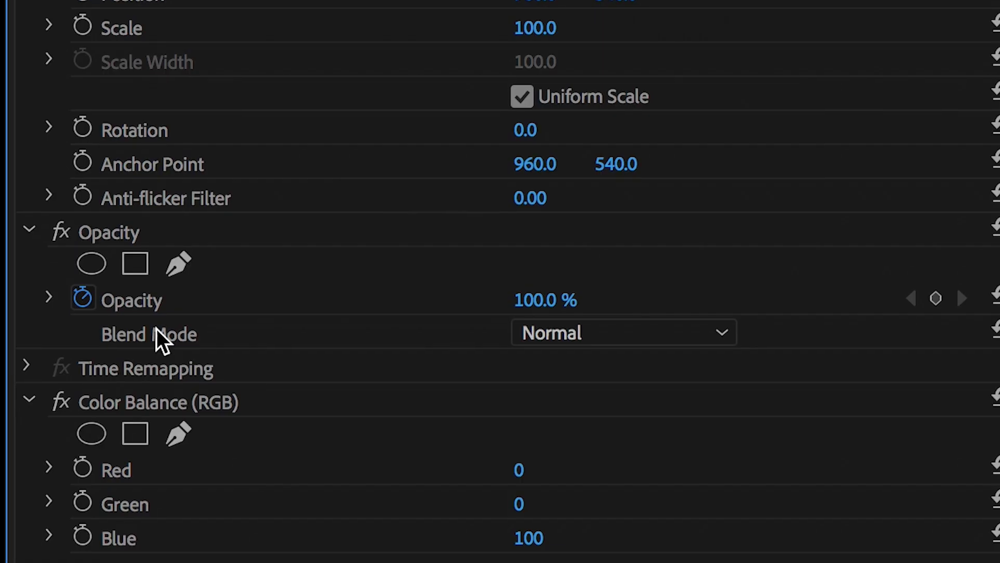
pyautogui.click(629, 334)
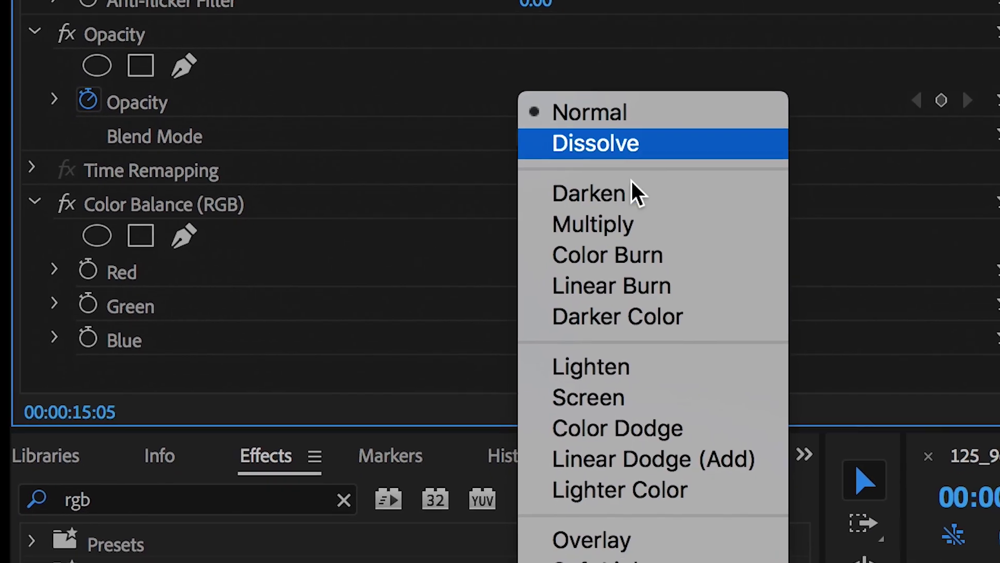
pyautogui.click(592, 370)
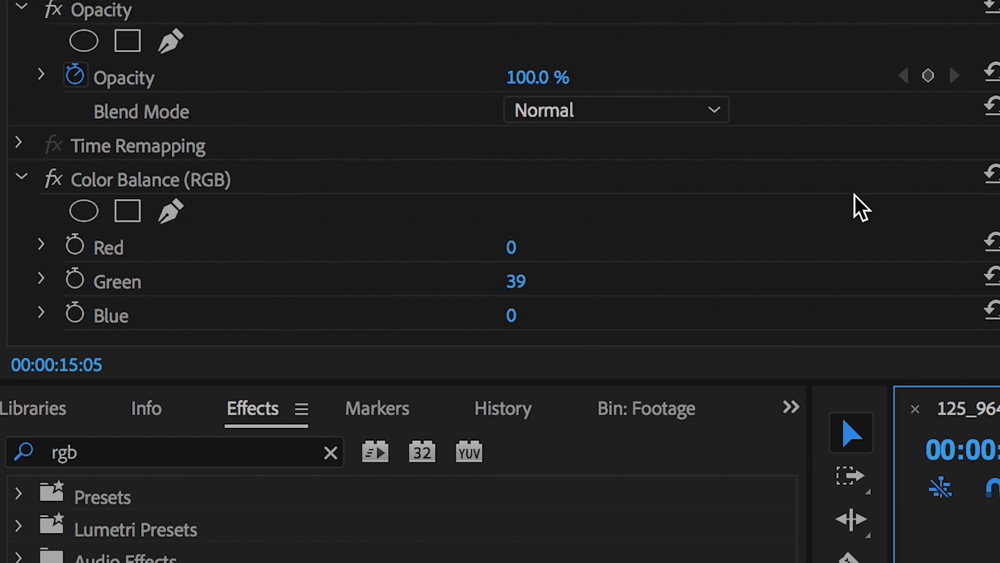
pyautogui.click(659, 111)
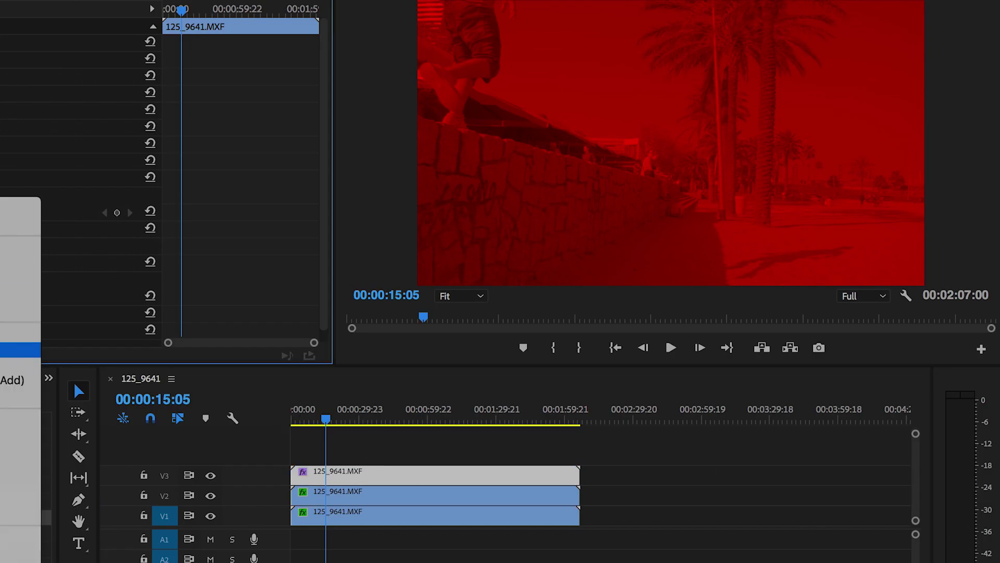
pyautogui.click(11, 350)
# Move the playhead to 00:01:04:16 and toggle the V3 track output off and on to compare the combined image
pyautogui.click(418, 418)
pyautogui.click(446, 436)
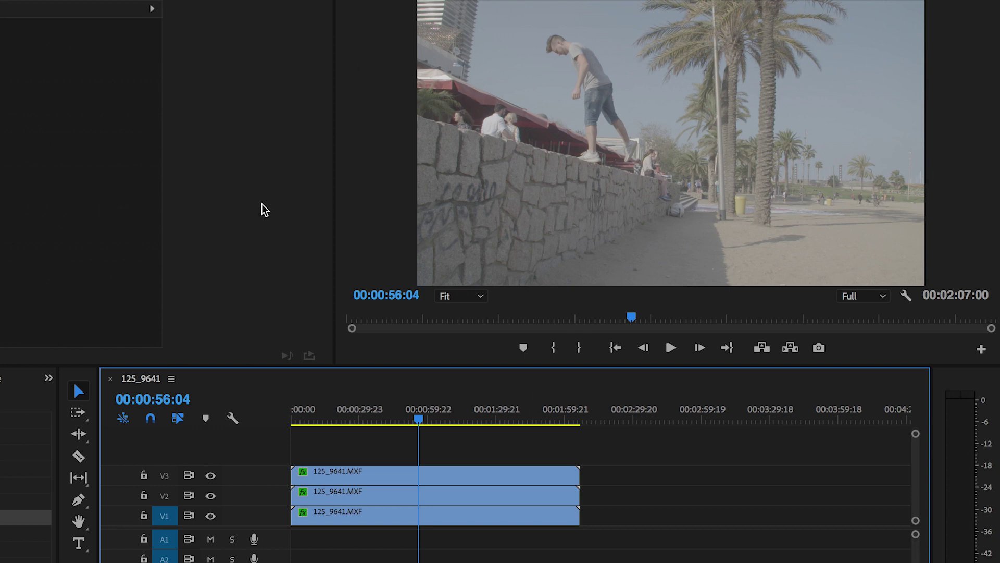
pyautogui.click(436, 420)
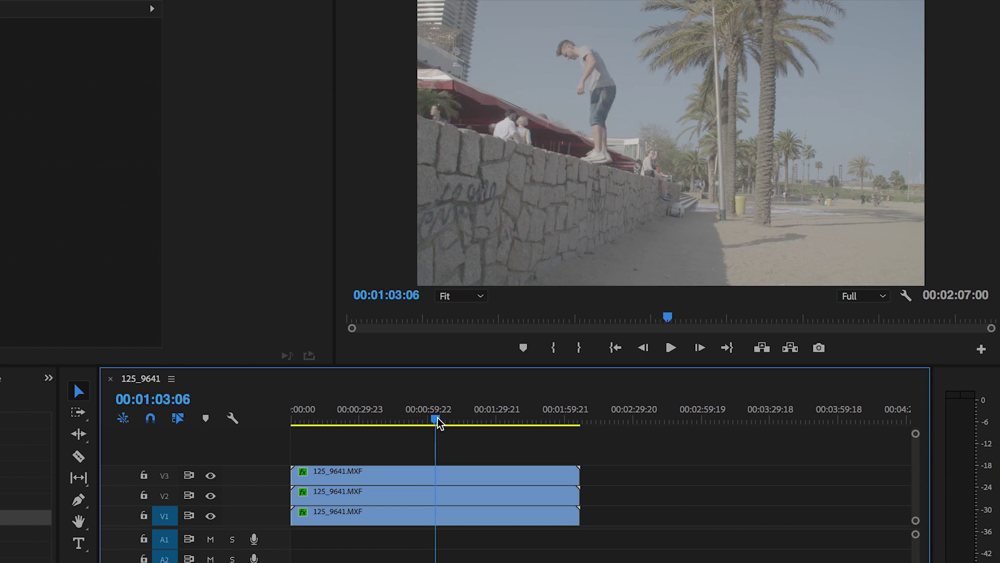
pyautogui.moveTo(437, 423); pyautogui.dragTo(441, 423)
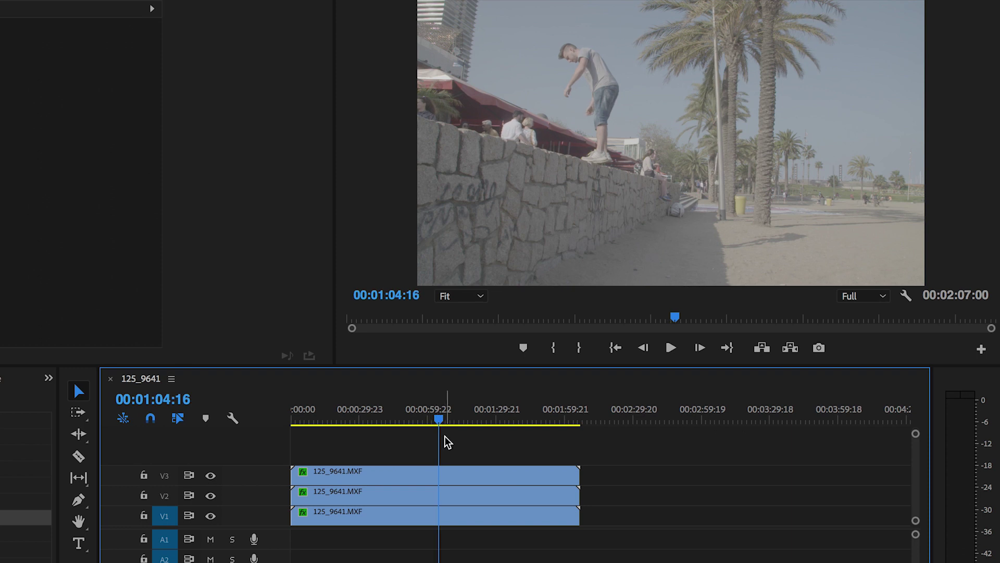
pyautogui.click(210, 476)
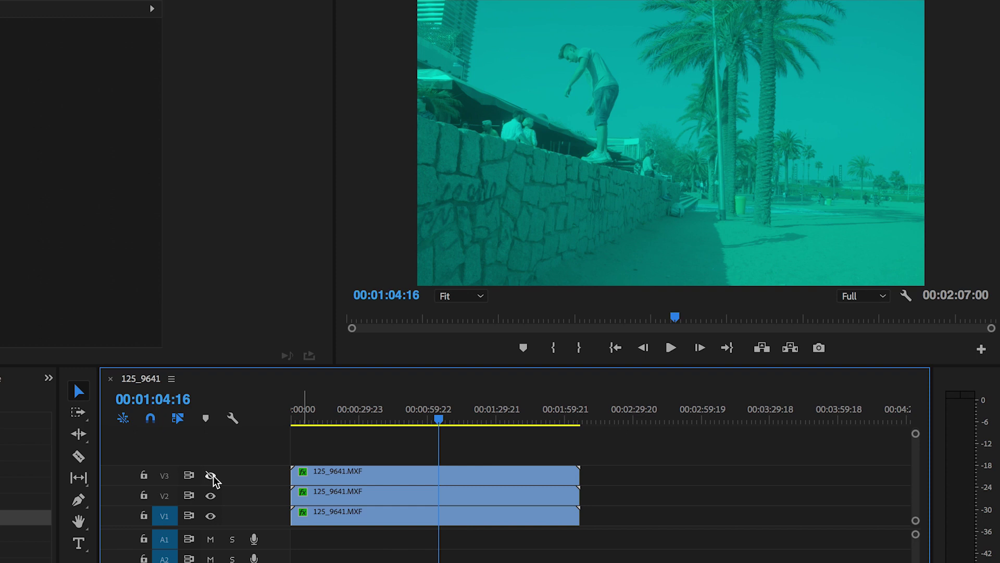
pyautogui.click(210, 476)
# Select the V3 clip and search the effects for "lens dis"
pyautogui.click(406, 482)
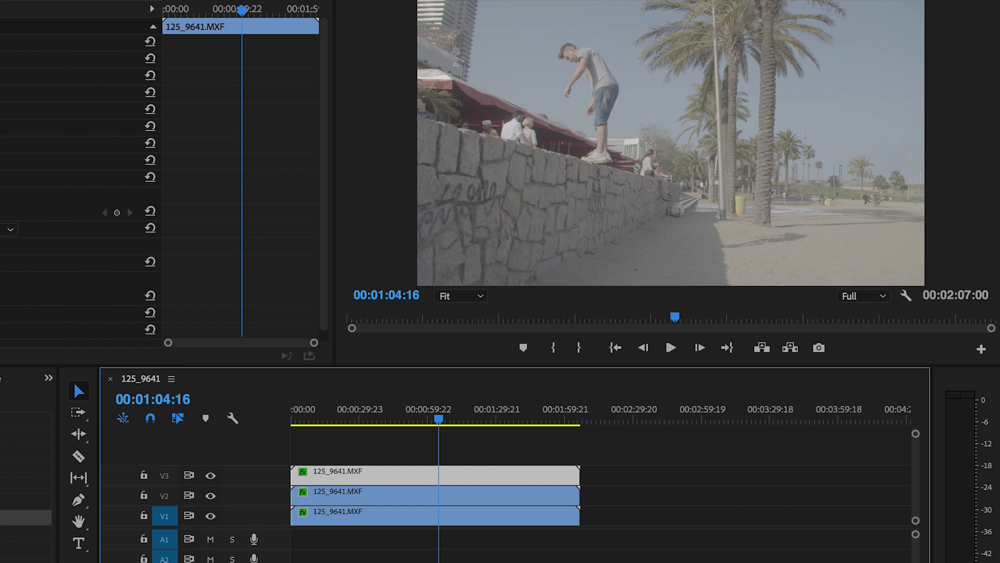
pyautogui.hotkey('shift', '5')
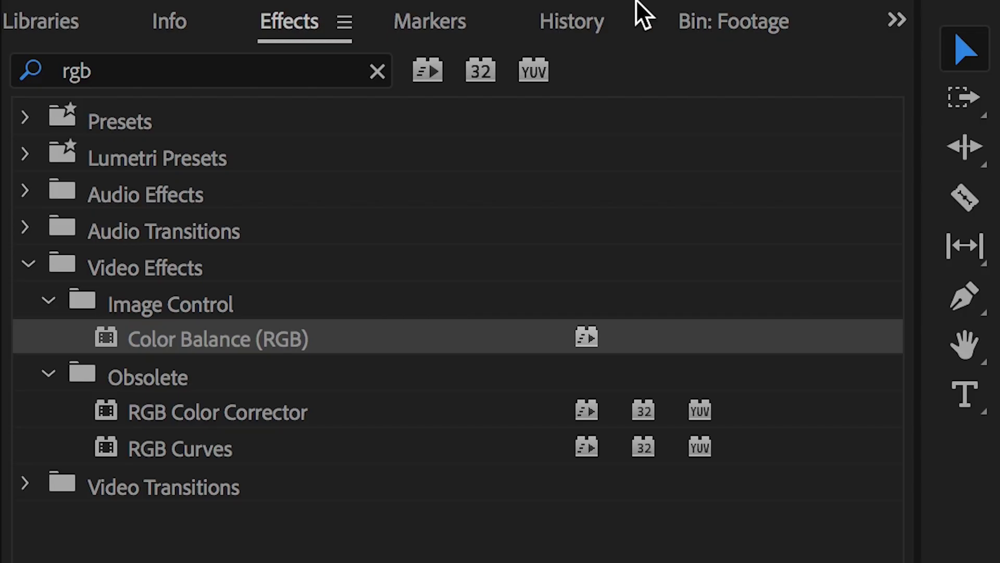
pyautogui.click(170, 80)
pyautogui.doubleClick(169, 80)
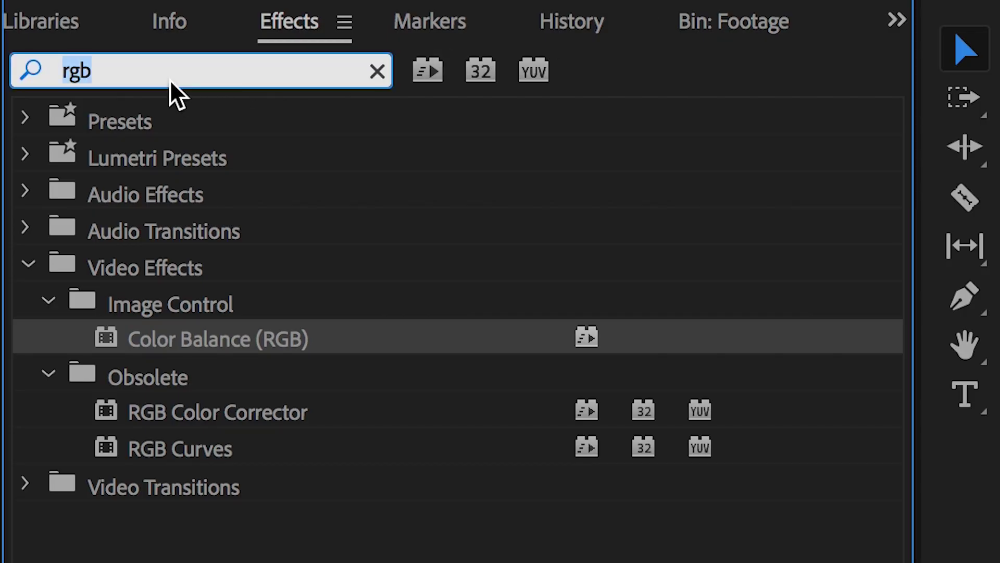
pyautogui.press('BackSpace')
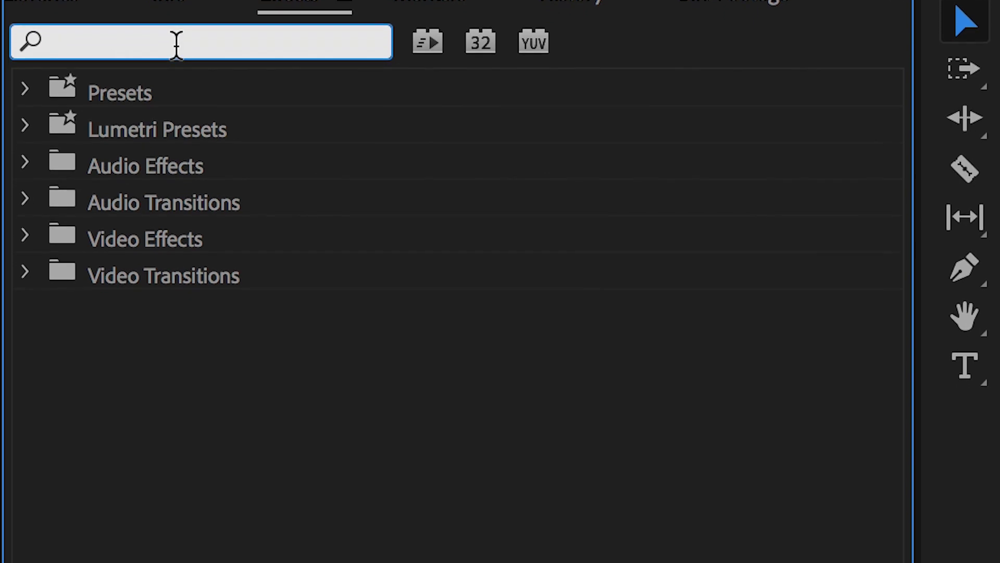
pyautogui.write('lens d')
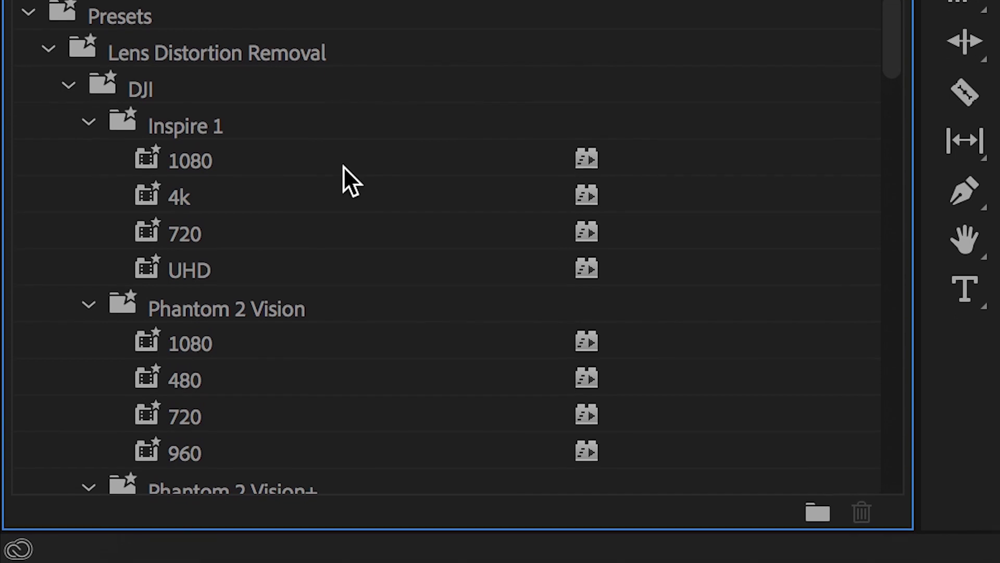
# Apply the Lens Distortion effect to the V3 clip and set its Curvature to -10
pyautogui.scroll(-15, 349, 175)
pyautogui.click(174, 412)
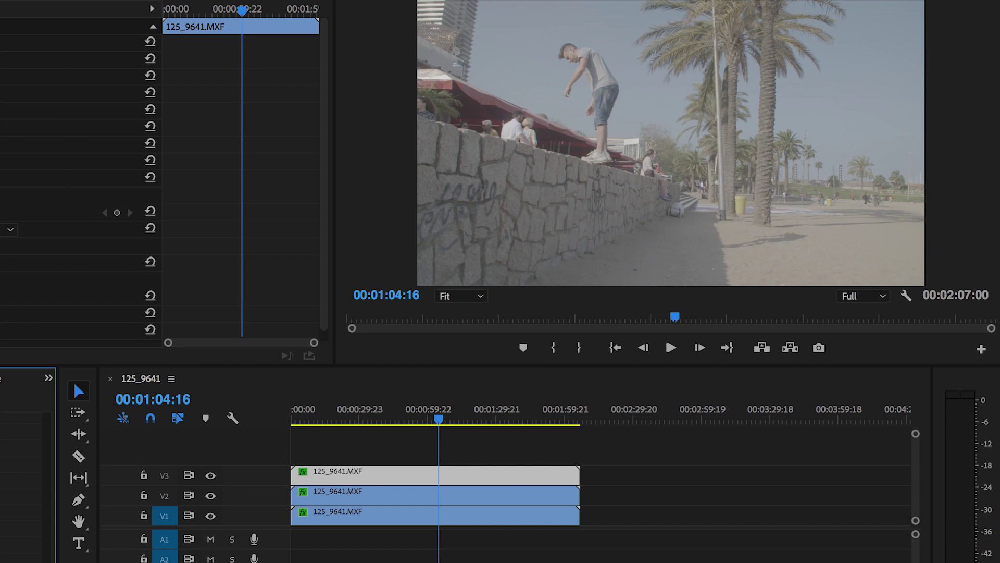
pyautogui.moveTo(101, 552); pyautogui.dragTo(391, 474)
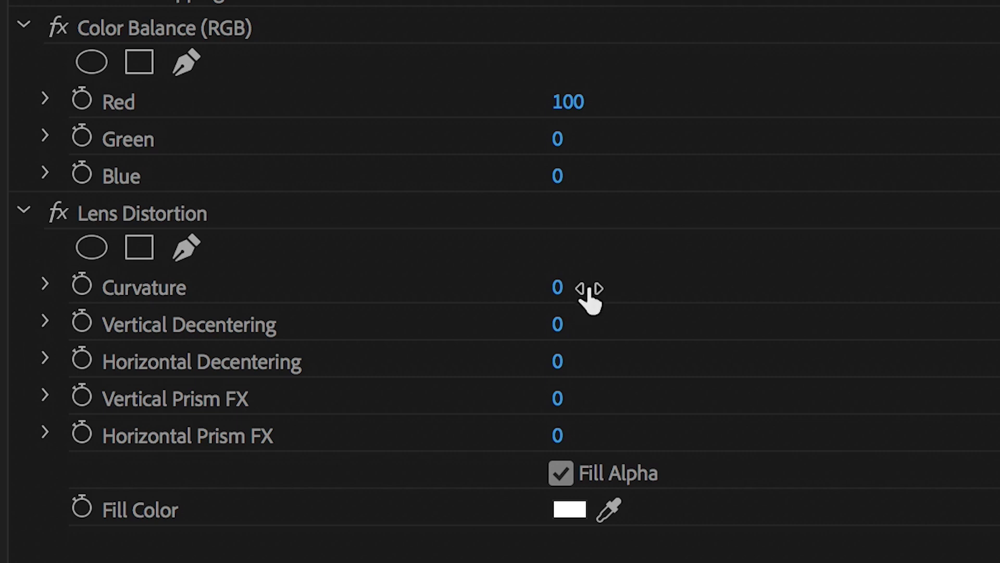
pyautogui.moveTo(558, 288); pyautogui.dragTo(531, 287)
pyautogui.moveTo(560, 288); pyautogui.dragTo(557, 287)
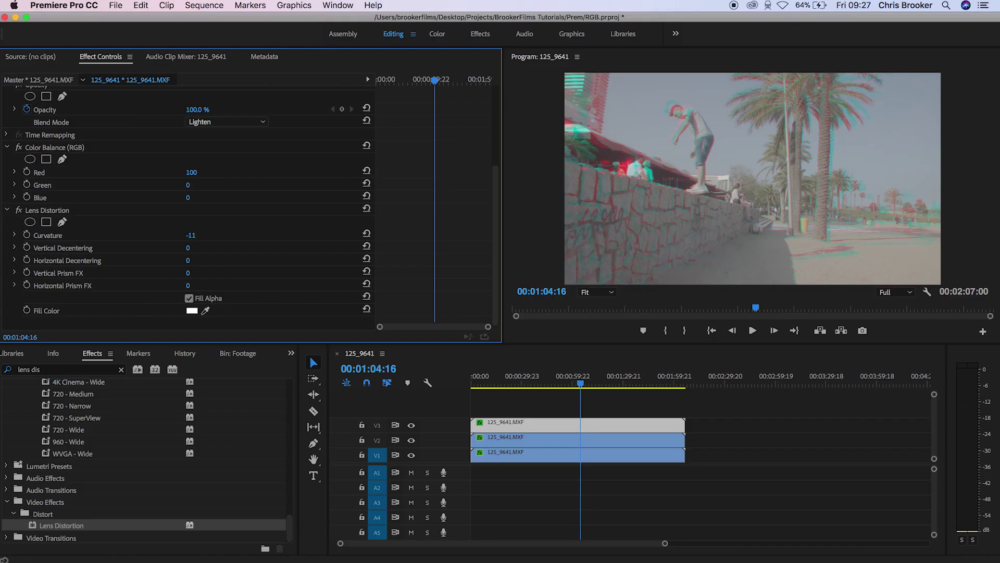
pyautogui.moveTo(190, 235)
pyautogui.mouseDown()
pyautogui.moveTo(148, 236)
pyautogui.moveTo(192, 235)
pyautogui.mouseUp()
# Apply Lens Distortion to the V2 clip and set its Curvature to -18
pyautogui.click(592, 444)
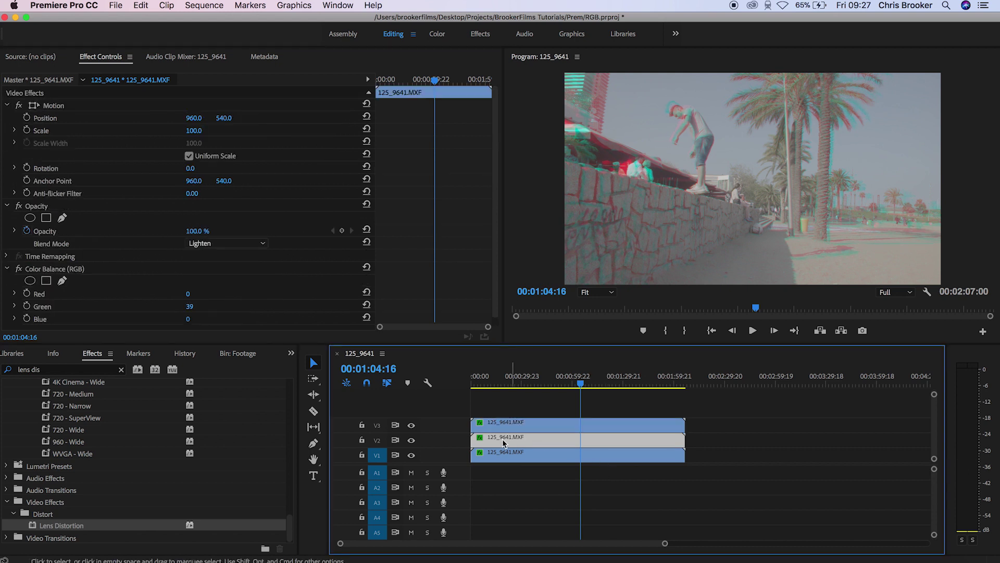
pyautogui.click(6, 269)
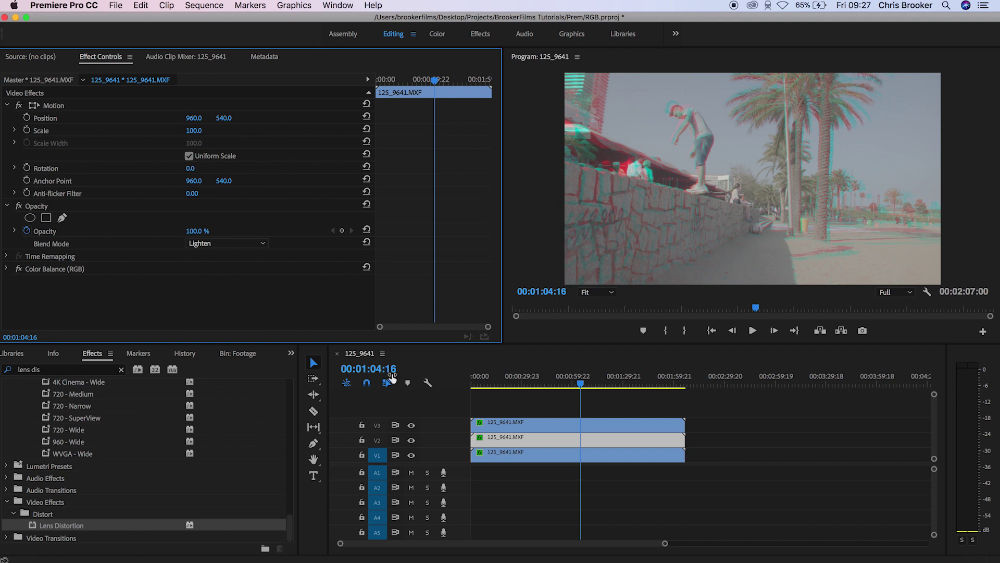
pyautogui.click(57, 528)
pyautogui.moveTo(57, 527); pyautogui.dragTo(511, 440)
pyautogui.scroll(-3, 405, 277)
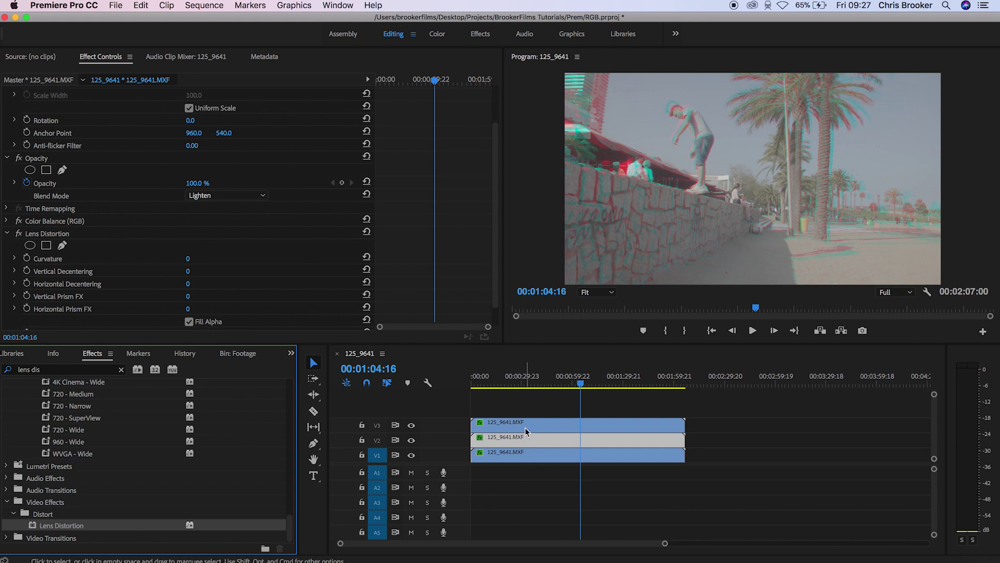
pyautogui.click(511, 439)
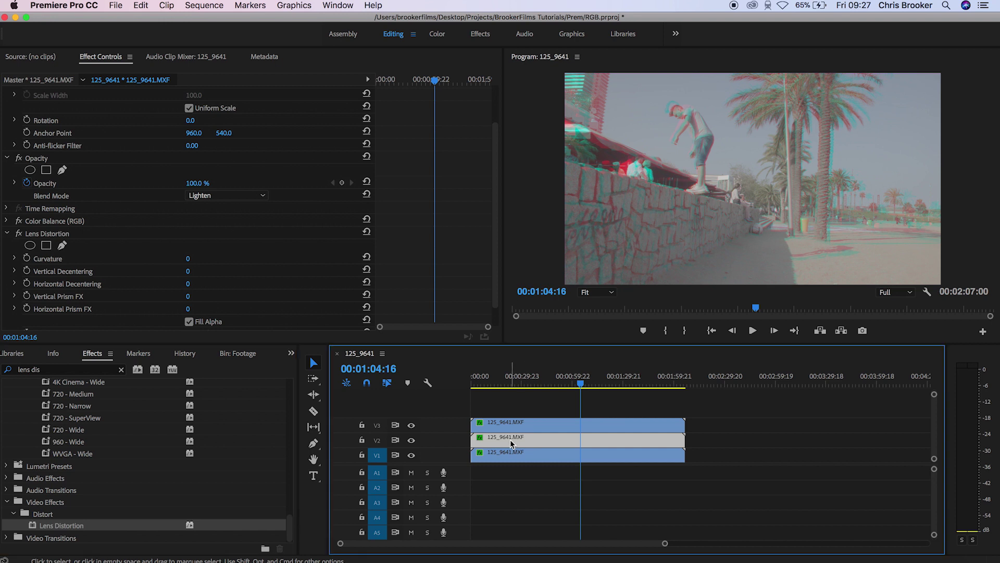
pyautogui.moveTo(188, 259); pyautogui.dragTo(178, 259)
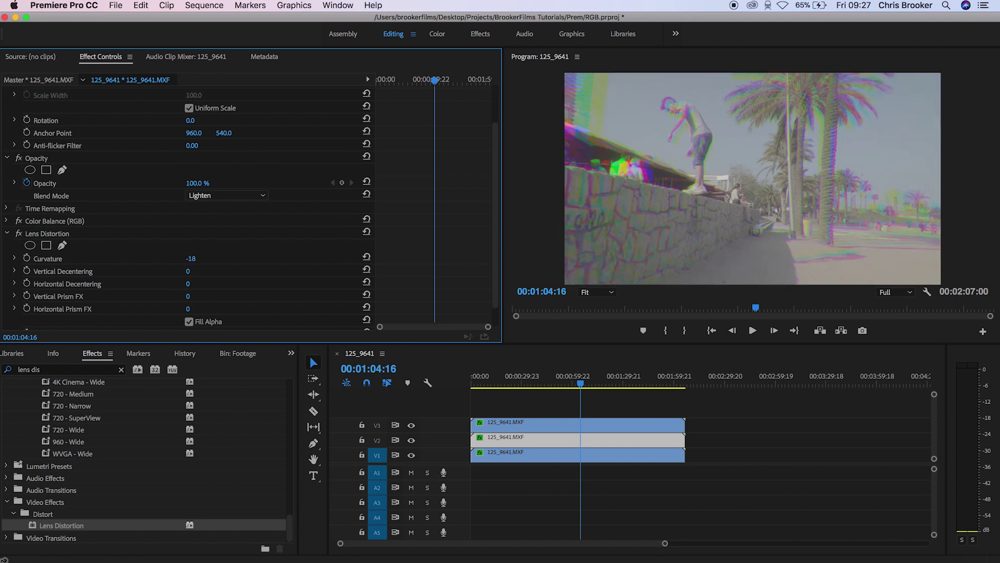
# Apply Lens Distortion to the V1 clip and set its Curvature to -5
pyautogui.click(598, 457)
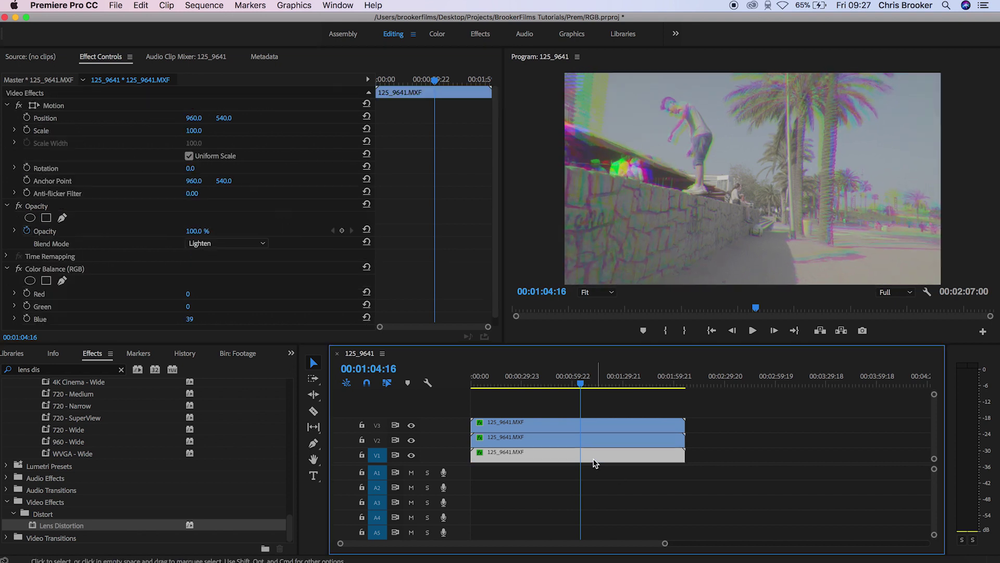
pyautogui.click(57, 527)
pyautogui.moveTo(57, 527); pyautogui.dragTo(489, 453)
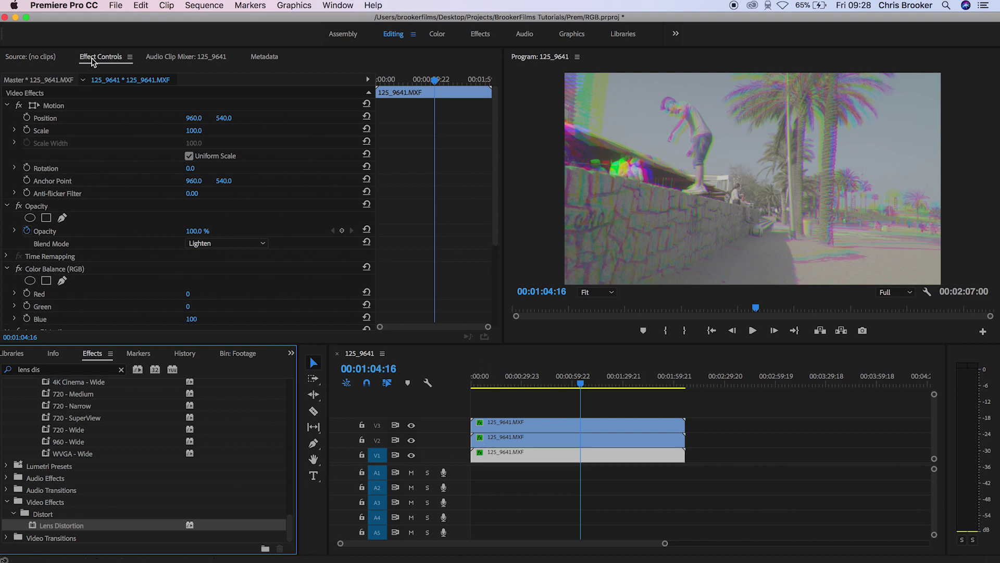
pyautogui.scroll(-5, 124, 284)
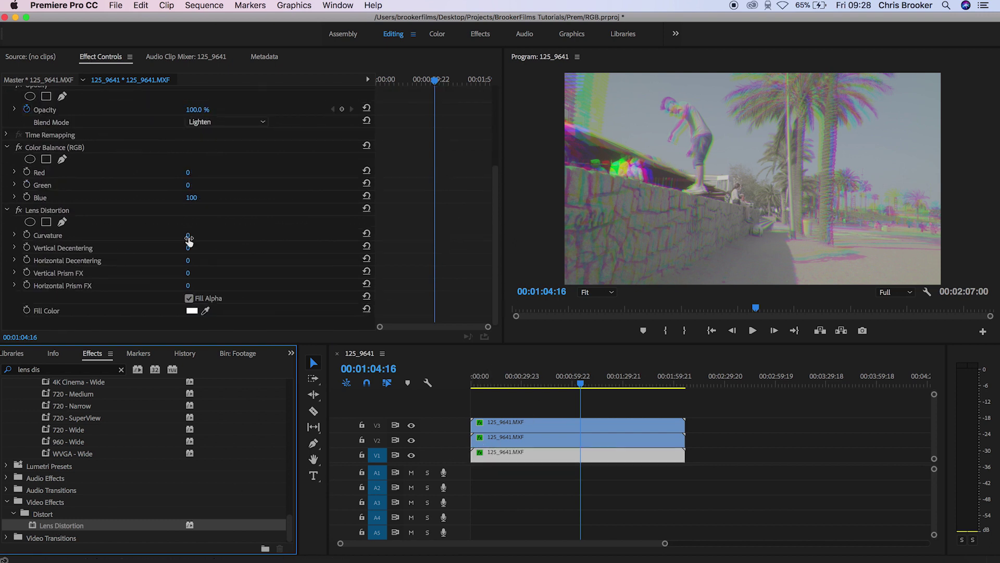
pyautogui.click(188, 240)
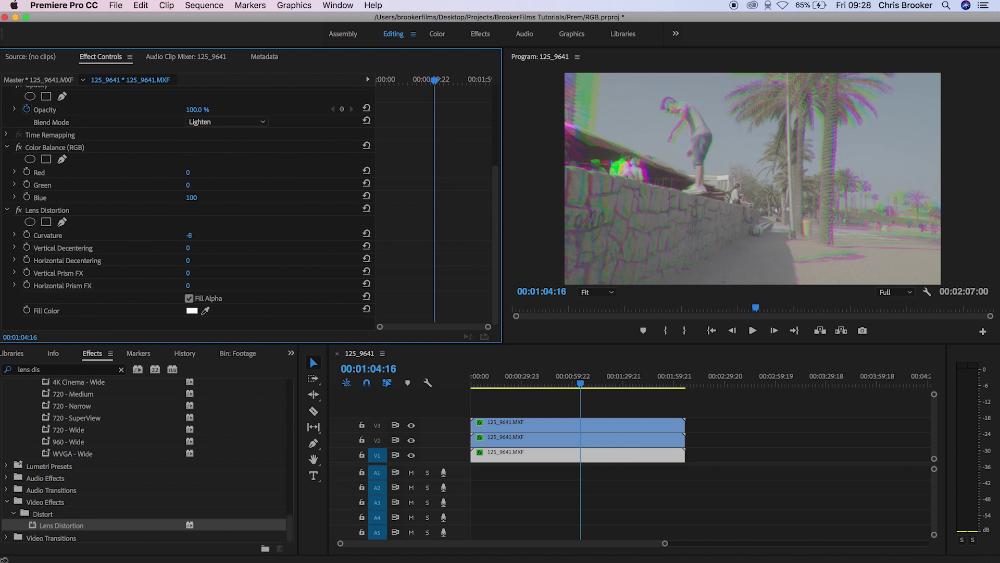
pyautogui.moveTo(187, 237); pyautogui.dragTo(188, 236)
# Strengthen the Lens Distortion by setting Curvature to -81 on the V3 clip, -64 on V2 and -72 on V1
pyautogui.click(587, 428)
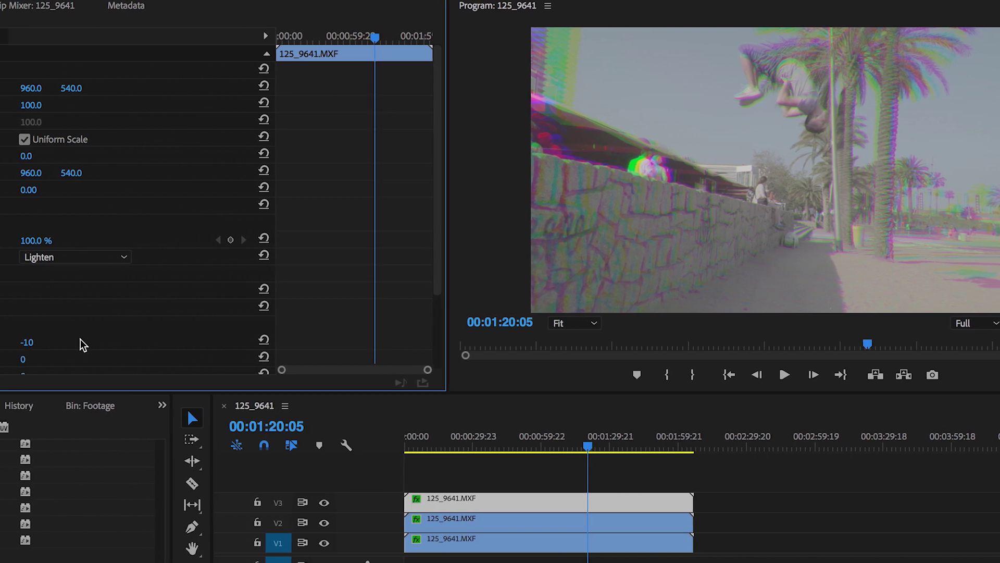
pyautogui.moveTo(76, 346); pyautogui.dragTo(40, 346)
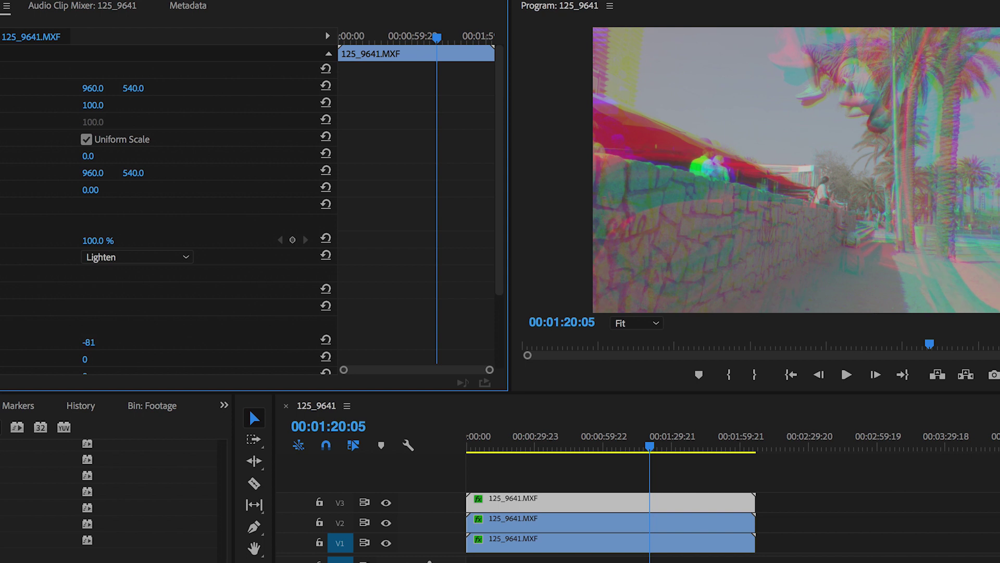
pyautogui.click(684, 522)
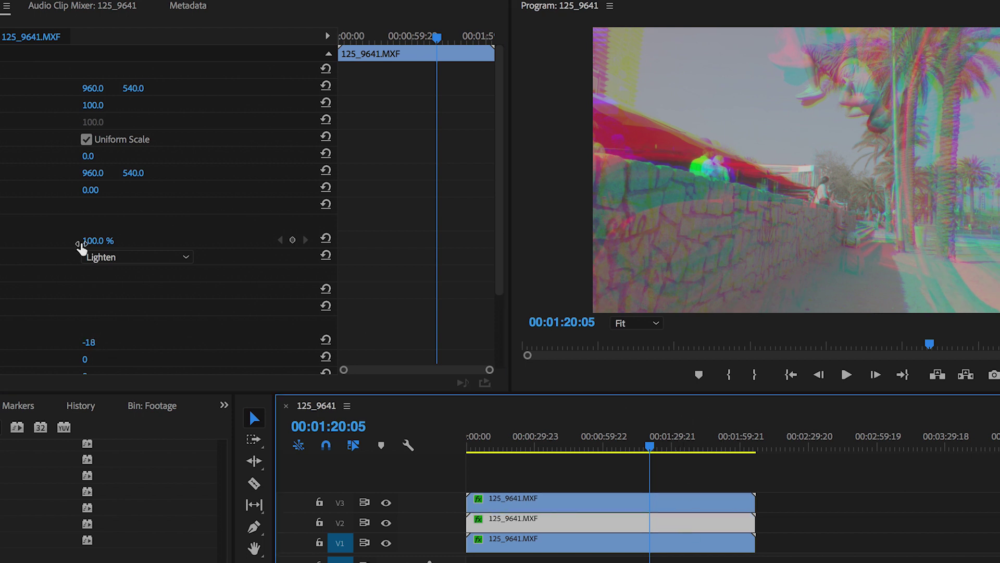
pyautogui.moveTo(95, 346); pyautogui.dragTo(37, 346)
pyautogui.click(643, 541)
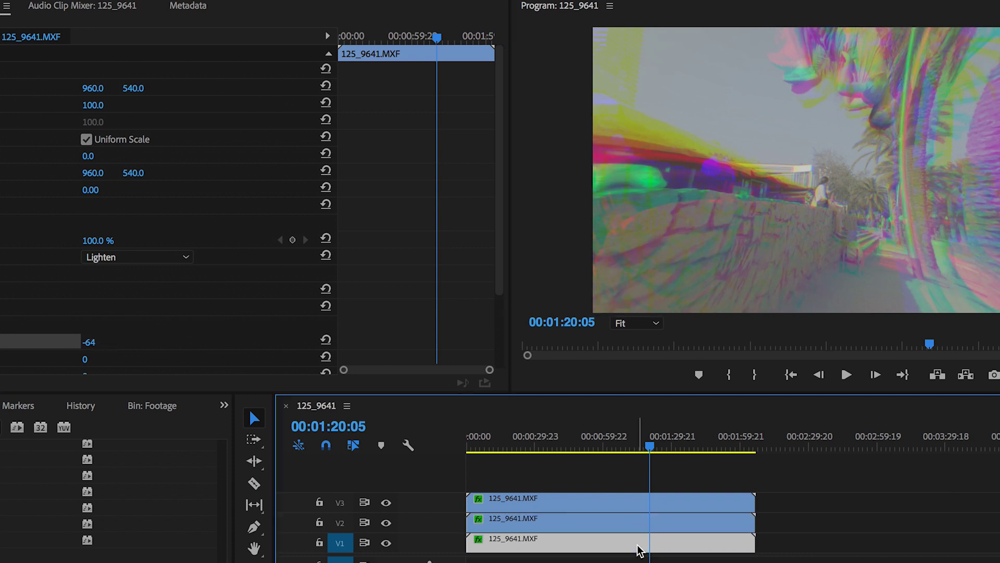
pyautogui.scroll(-3, 166, 343)
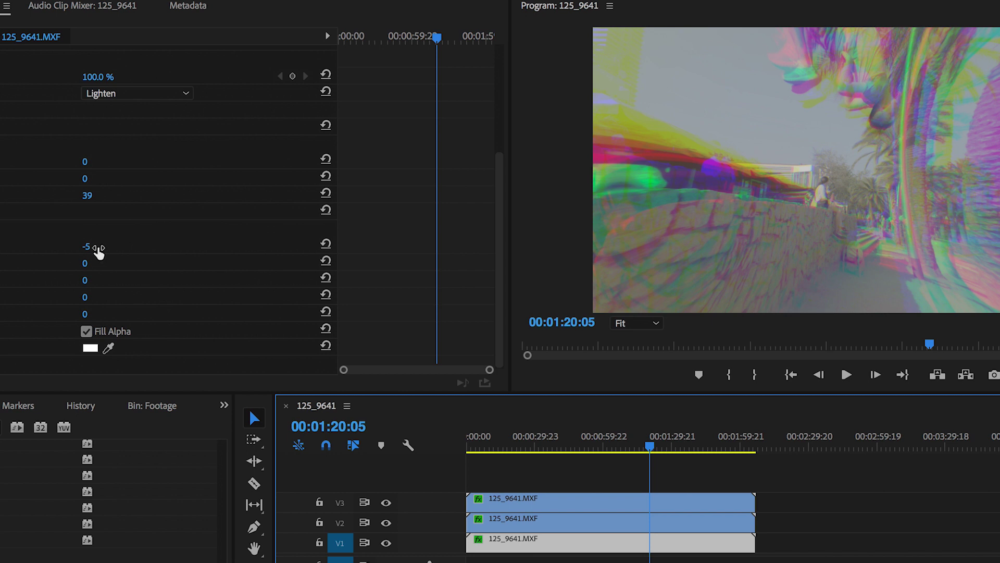
pyautogui.moveTo(96, 248); pyautogui.dragTo(72, 248)
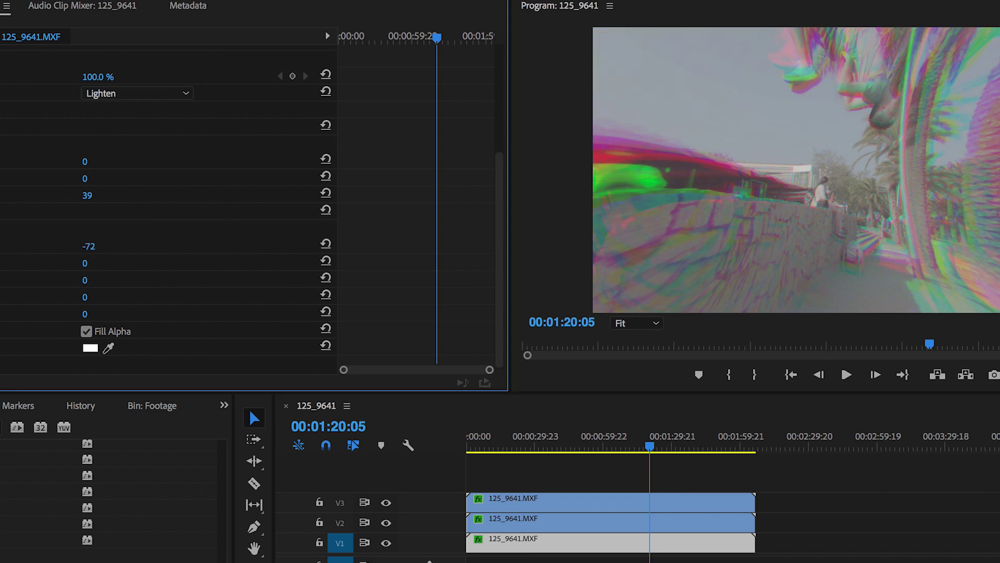
# Scrub and play the sequence between about 00:01:18 and 00:01:25 to preview the stronger RGB split
pyautogui.moveTo(645, 446)
pyautogui.mouseDown()
pyautogui.moveTo(547, 447)
pyautogui.moveTo(654, 447)
pyautogui.mouseUp()
pyautogui.press('space')
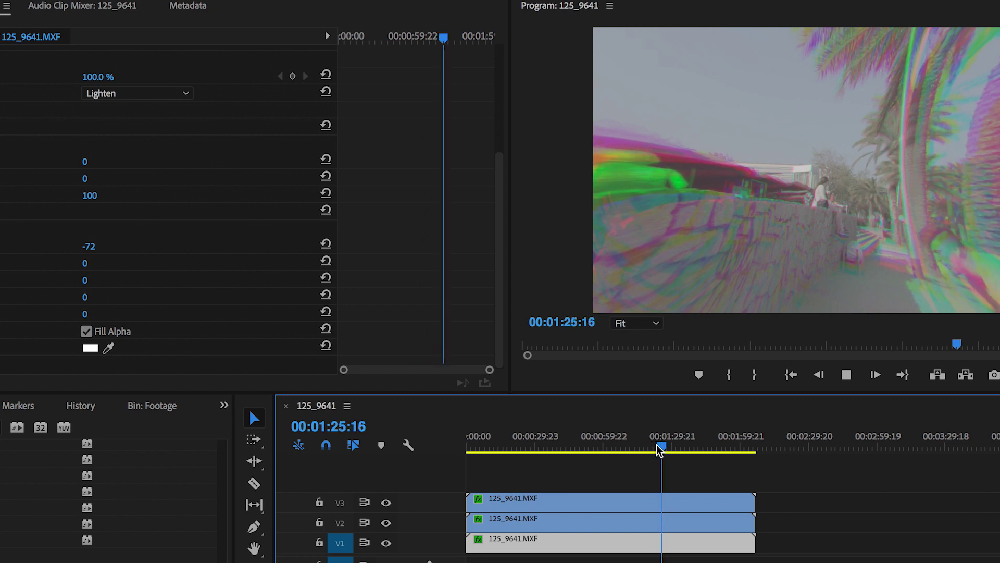
pyautogui.moveTo(659, 449); pyautogui.dragTo(646, 449)
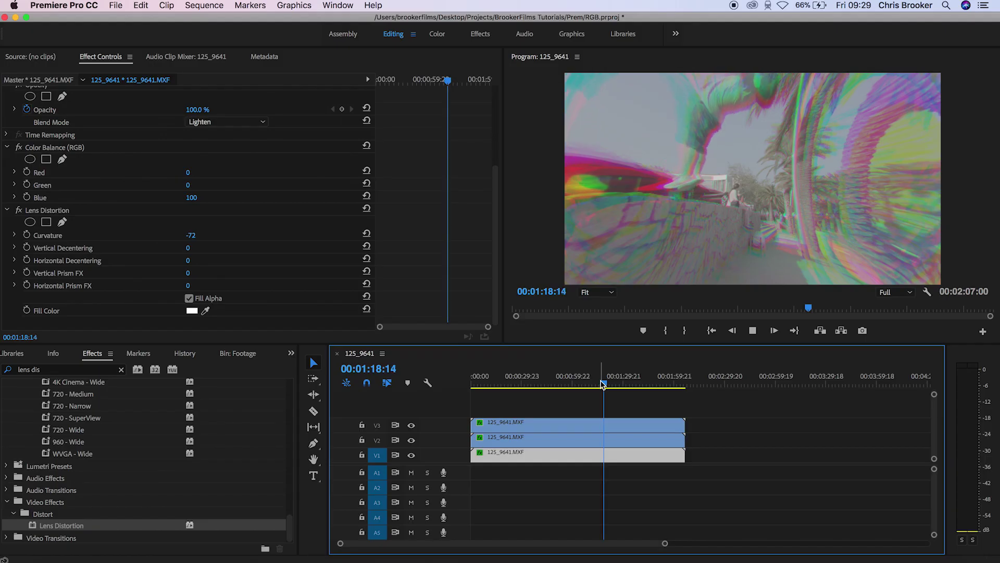